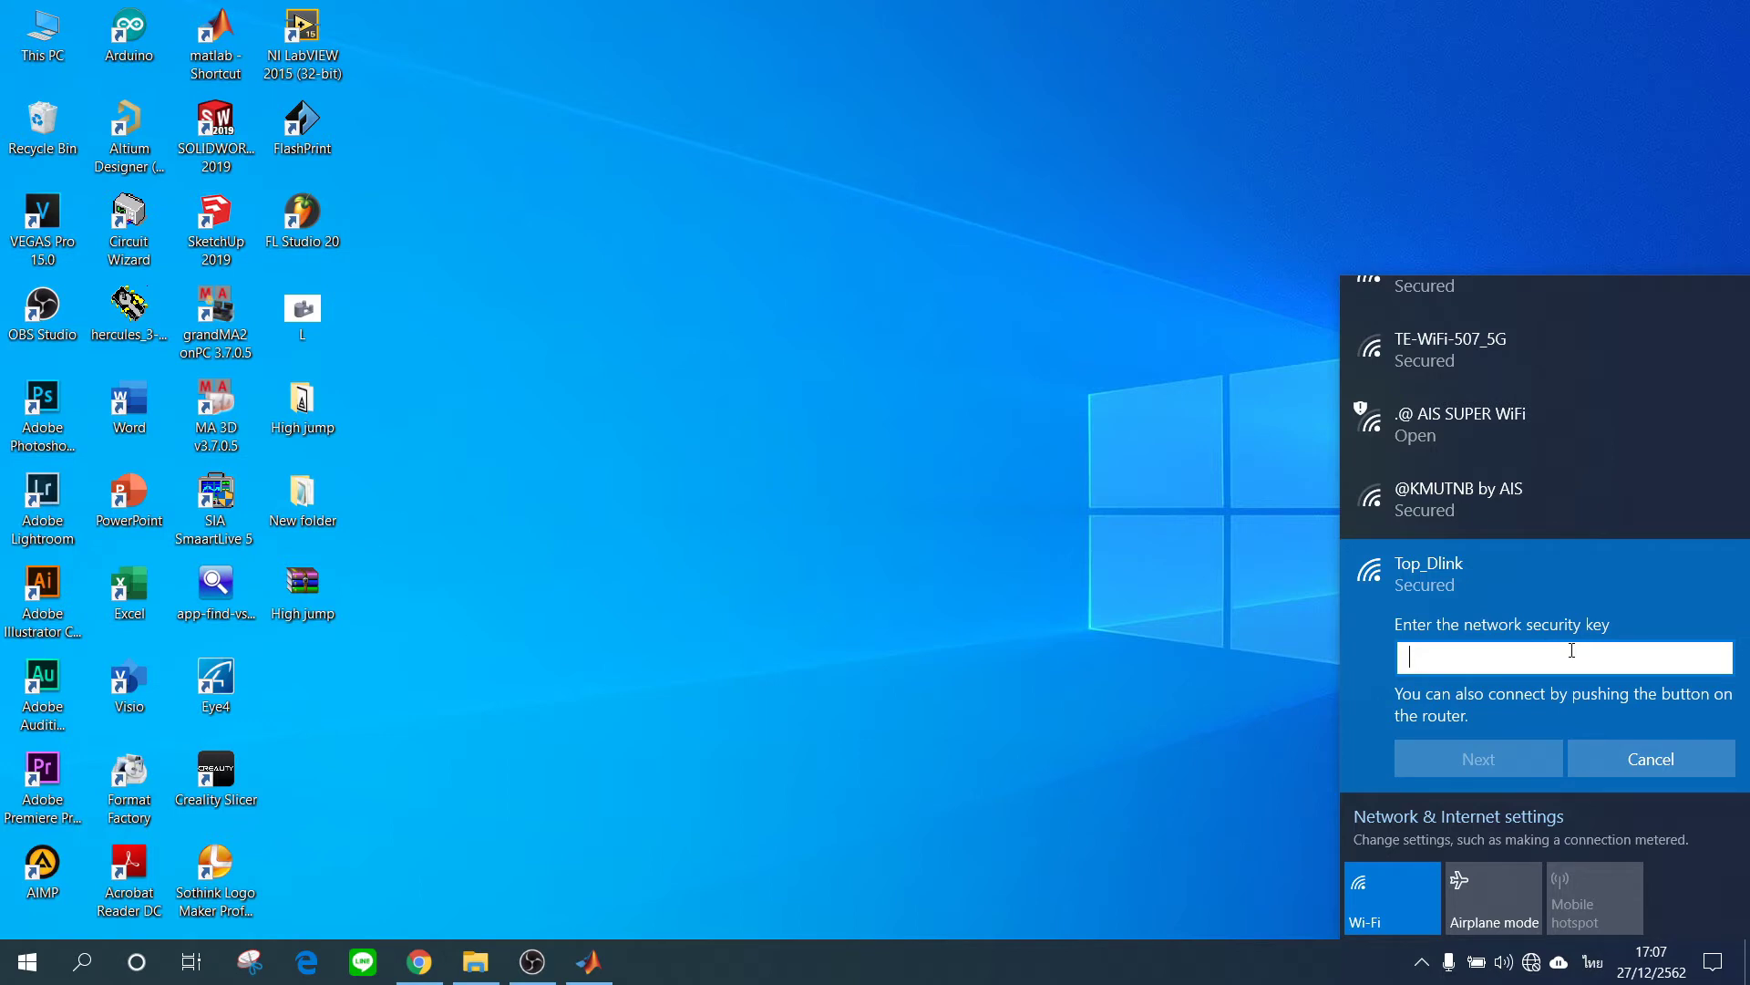
# Enter the Top_Dlink security key, retry after the failed attempt, then close the network list.
pyautogui.write('•')
pyautogui.press('BackSpace')
pyautogui.hotkey('alt', 'shift')
pyautogui.write('••••••••')
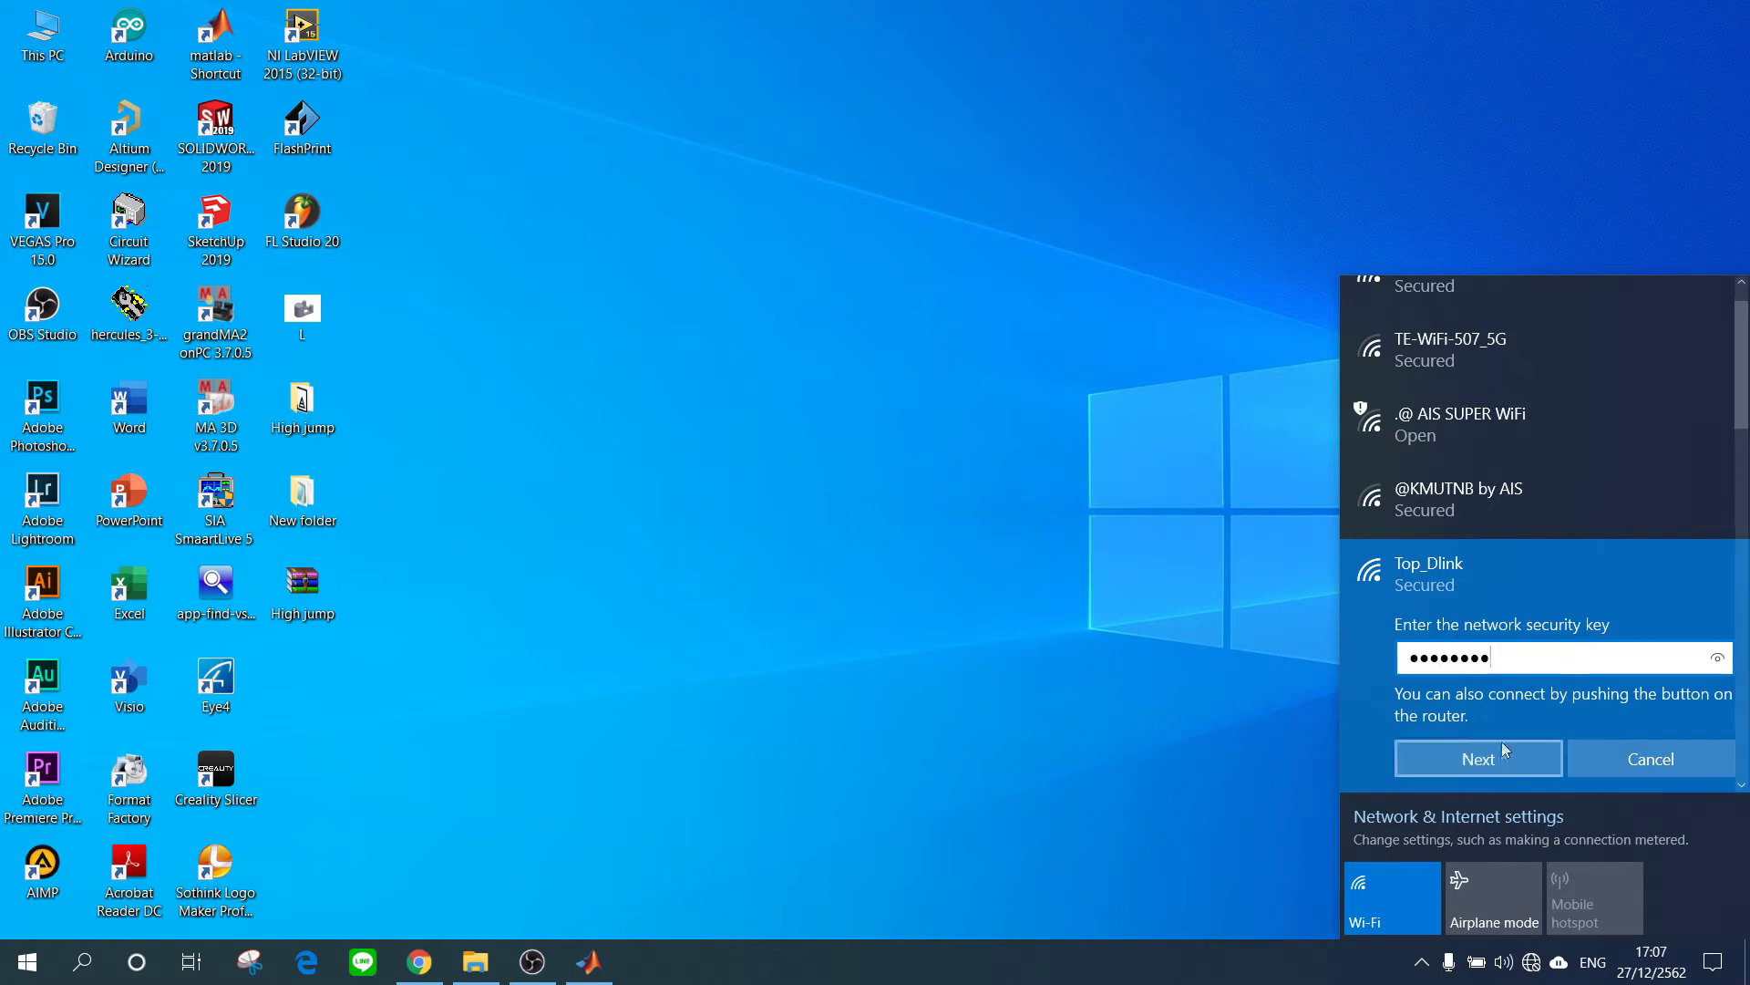
pyautogui.click(1502, 743)
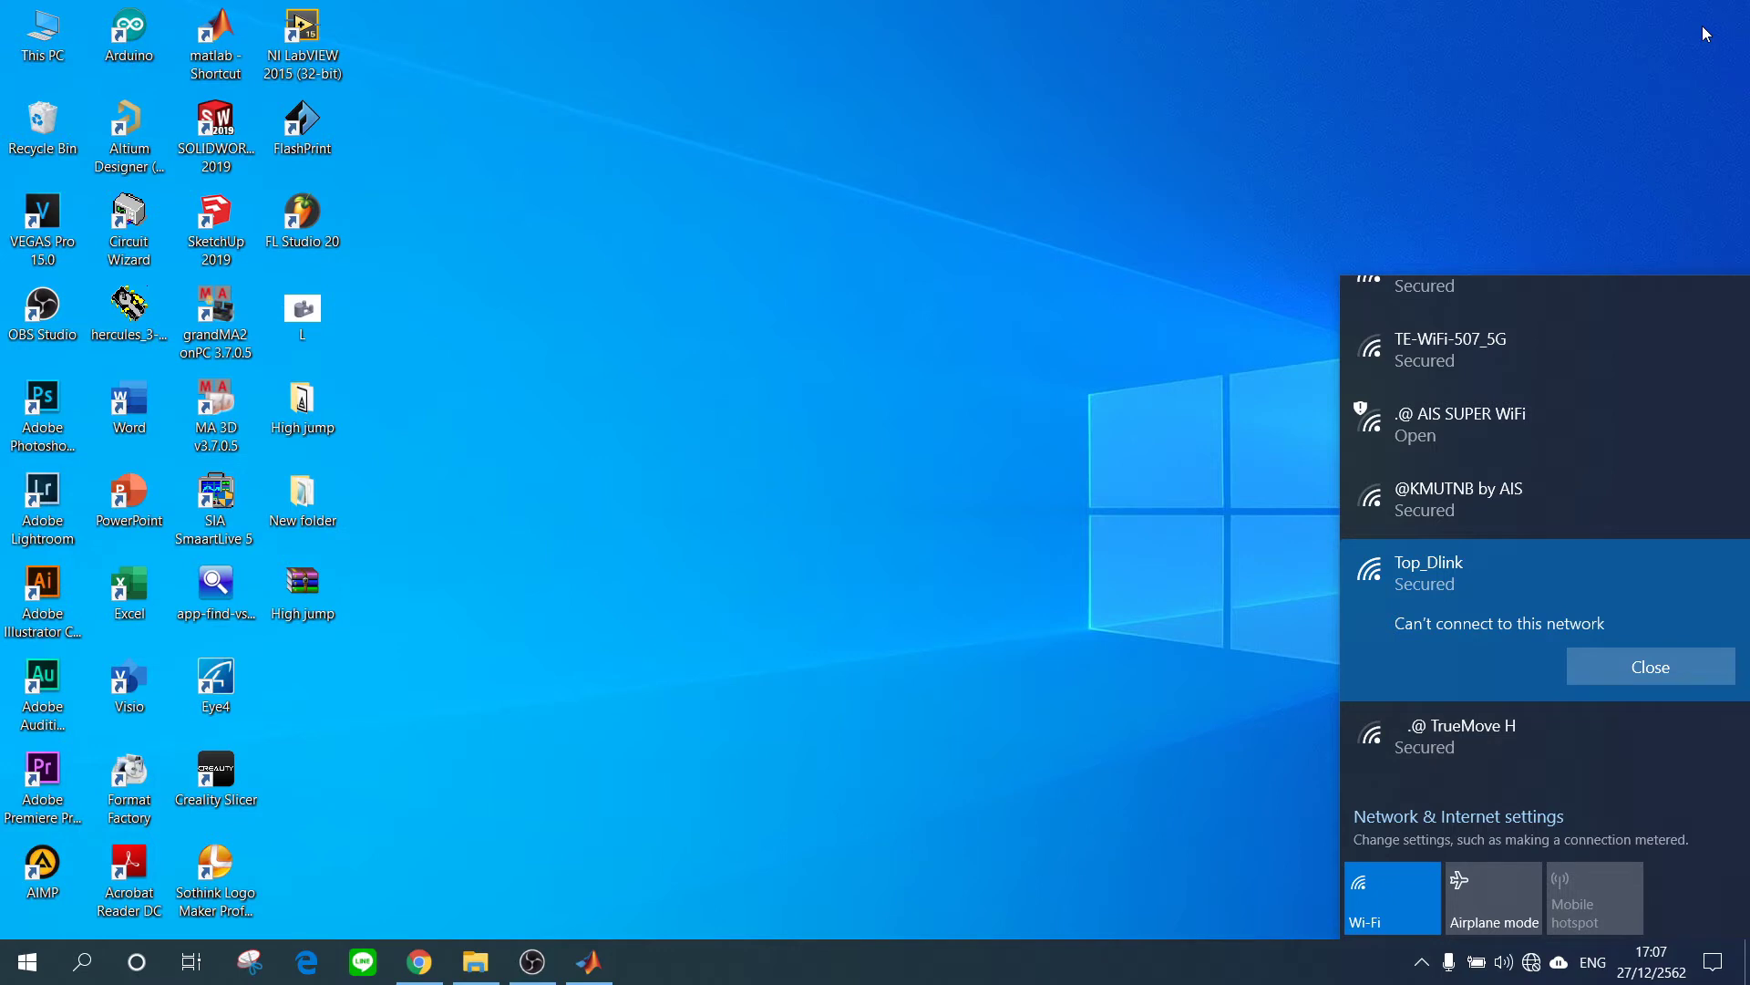
pyautogui.click(1650, 666)
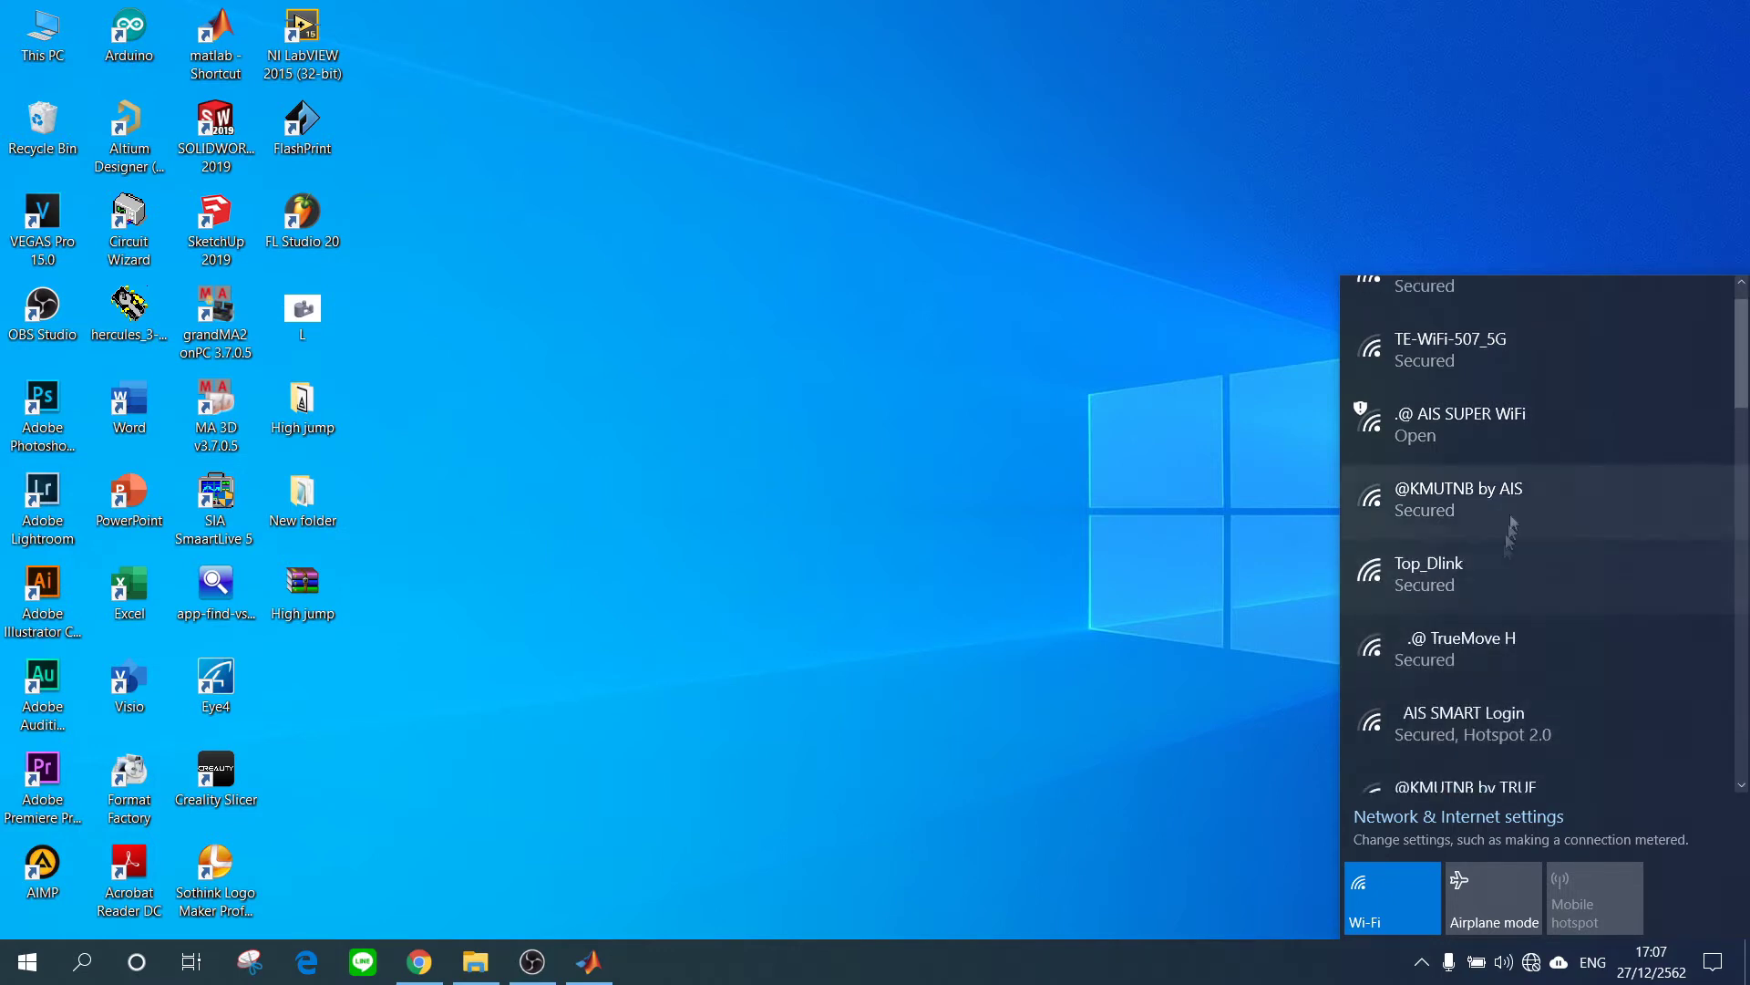
pyautogui.click(1371, 592)
pyautogui.write('••••••••')
pyautogui.click(1441, 766)
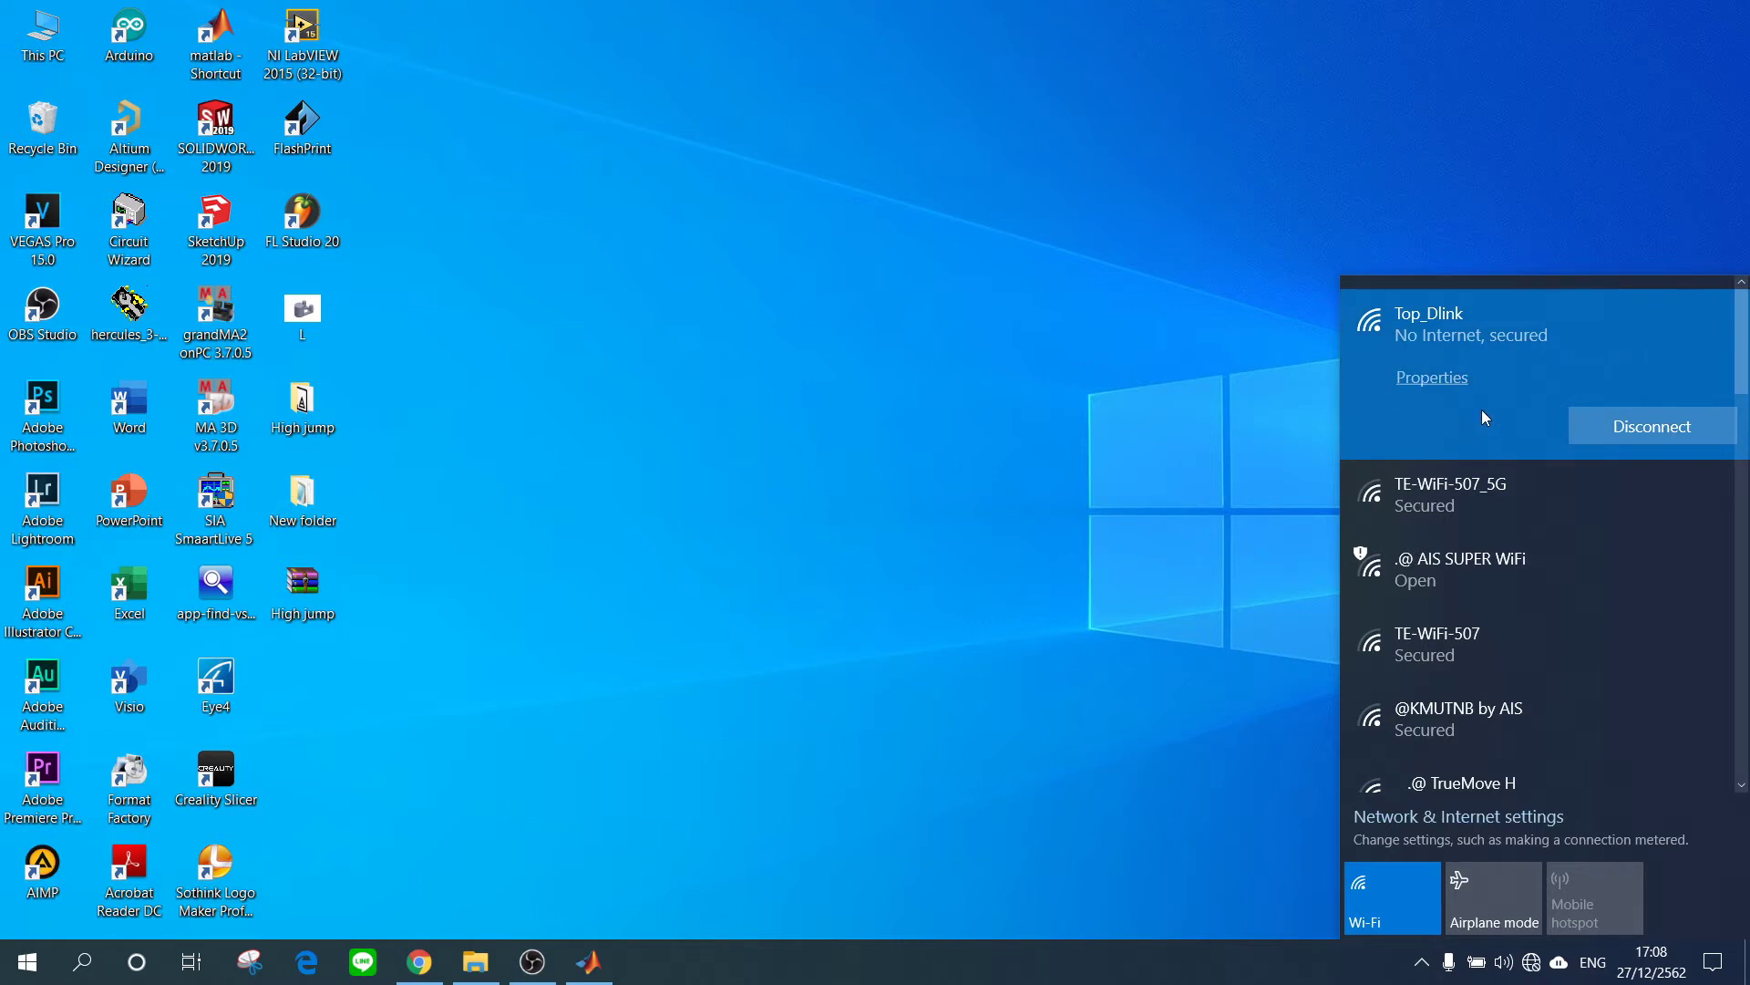
pyautogui.click(1209, 499)
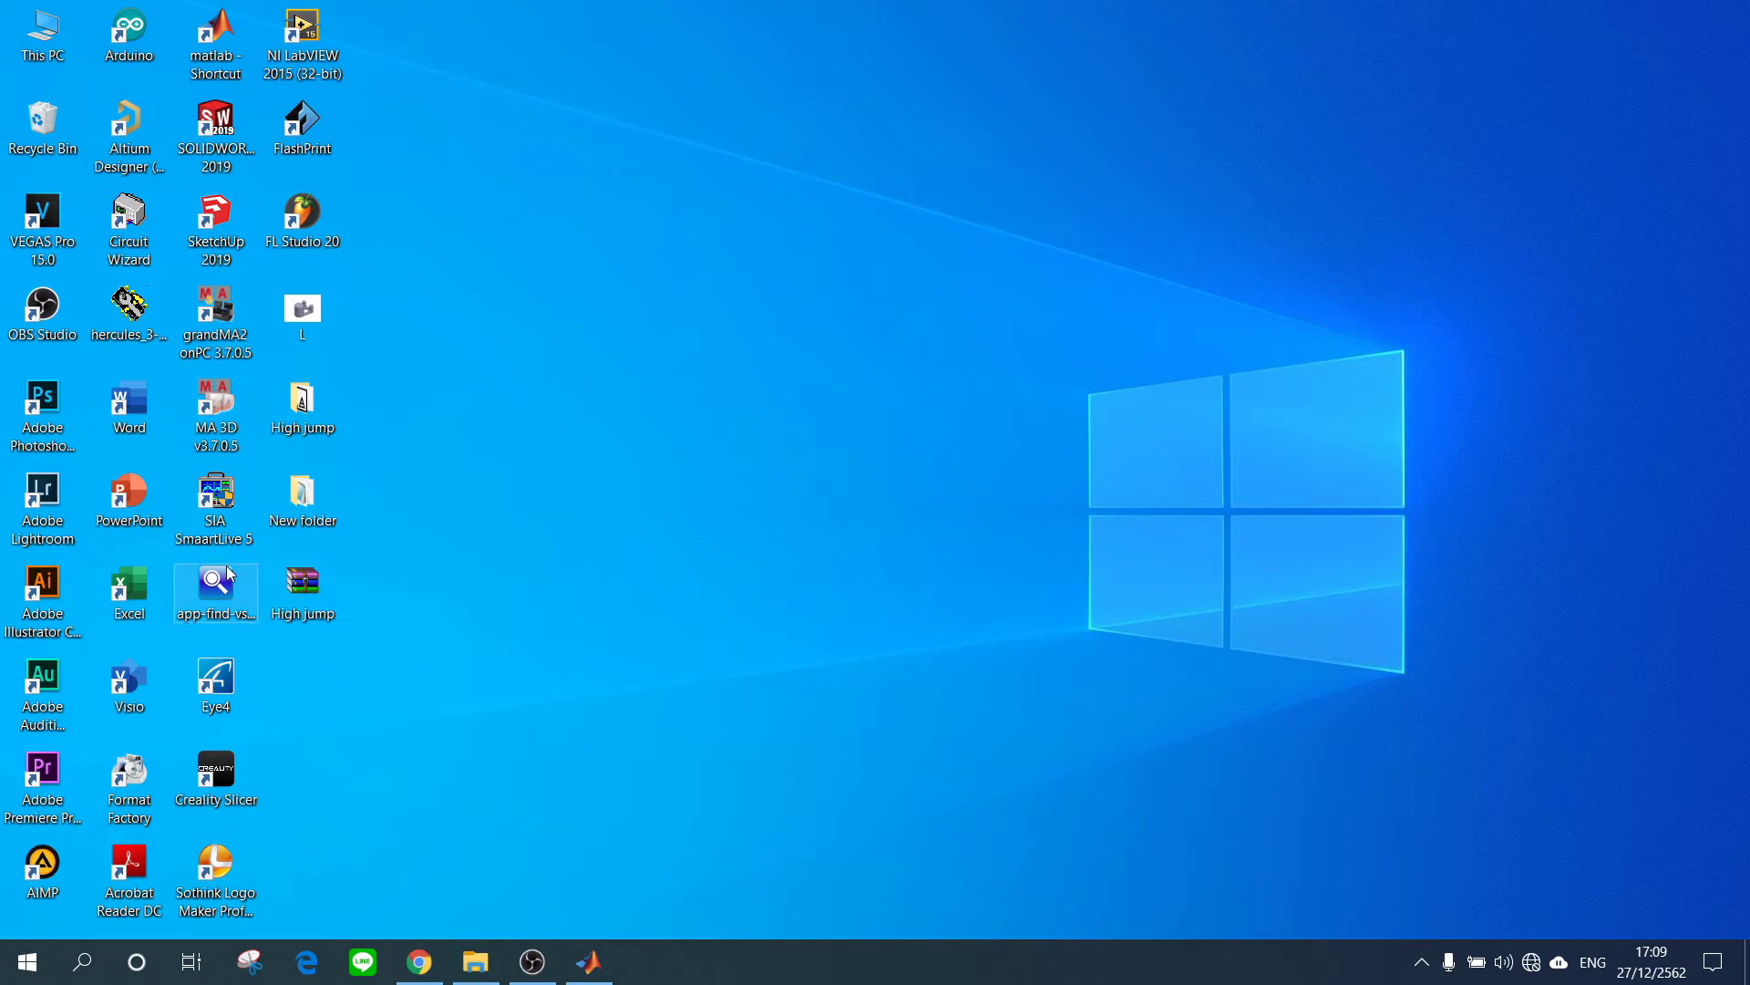
# Launch IP Camera Finder from the app-find-vstarcam shortcut and show the IPCAM camera's details.
pyautogui.moveTo(216, 588); pyautogui.dragTo(842, 396)
pyautogui.click(1003, 438)
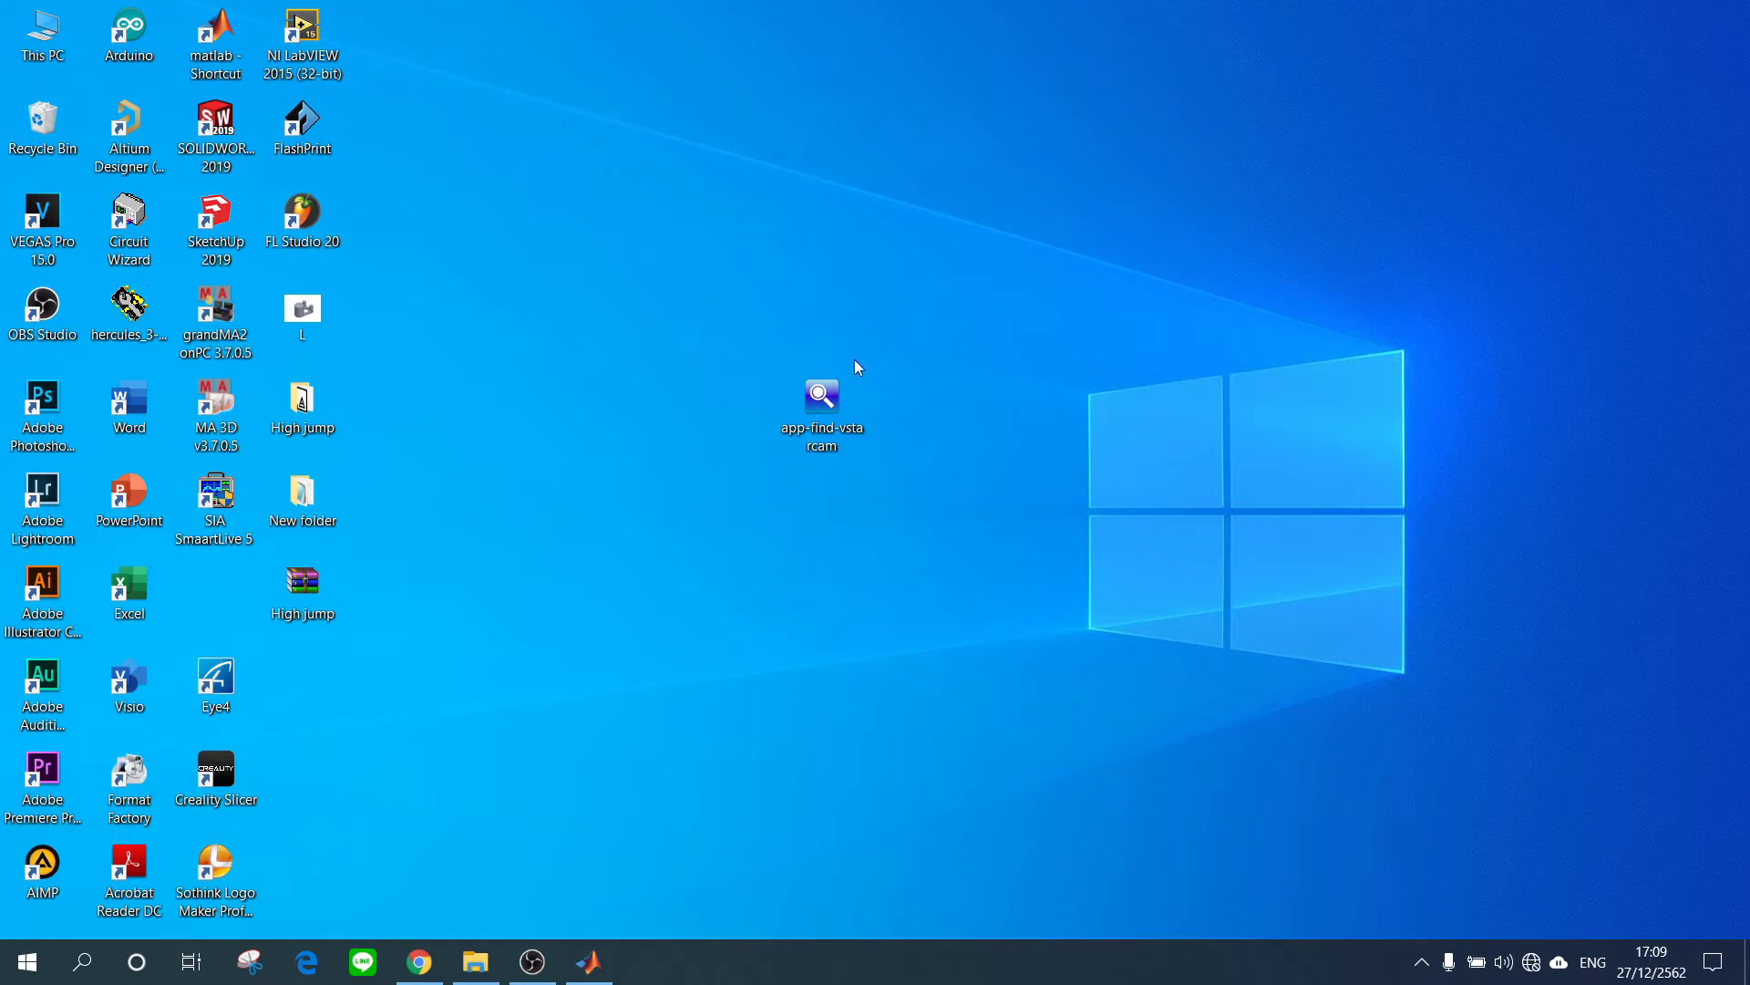
pyautogui.doubleClick(848, 396)
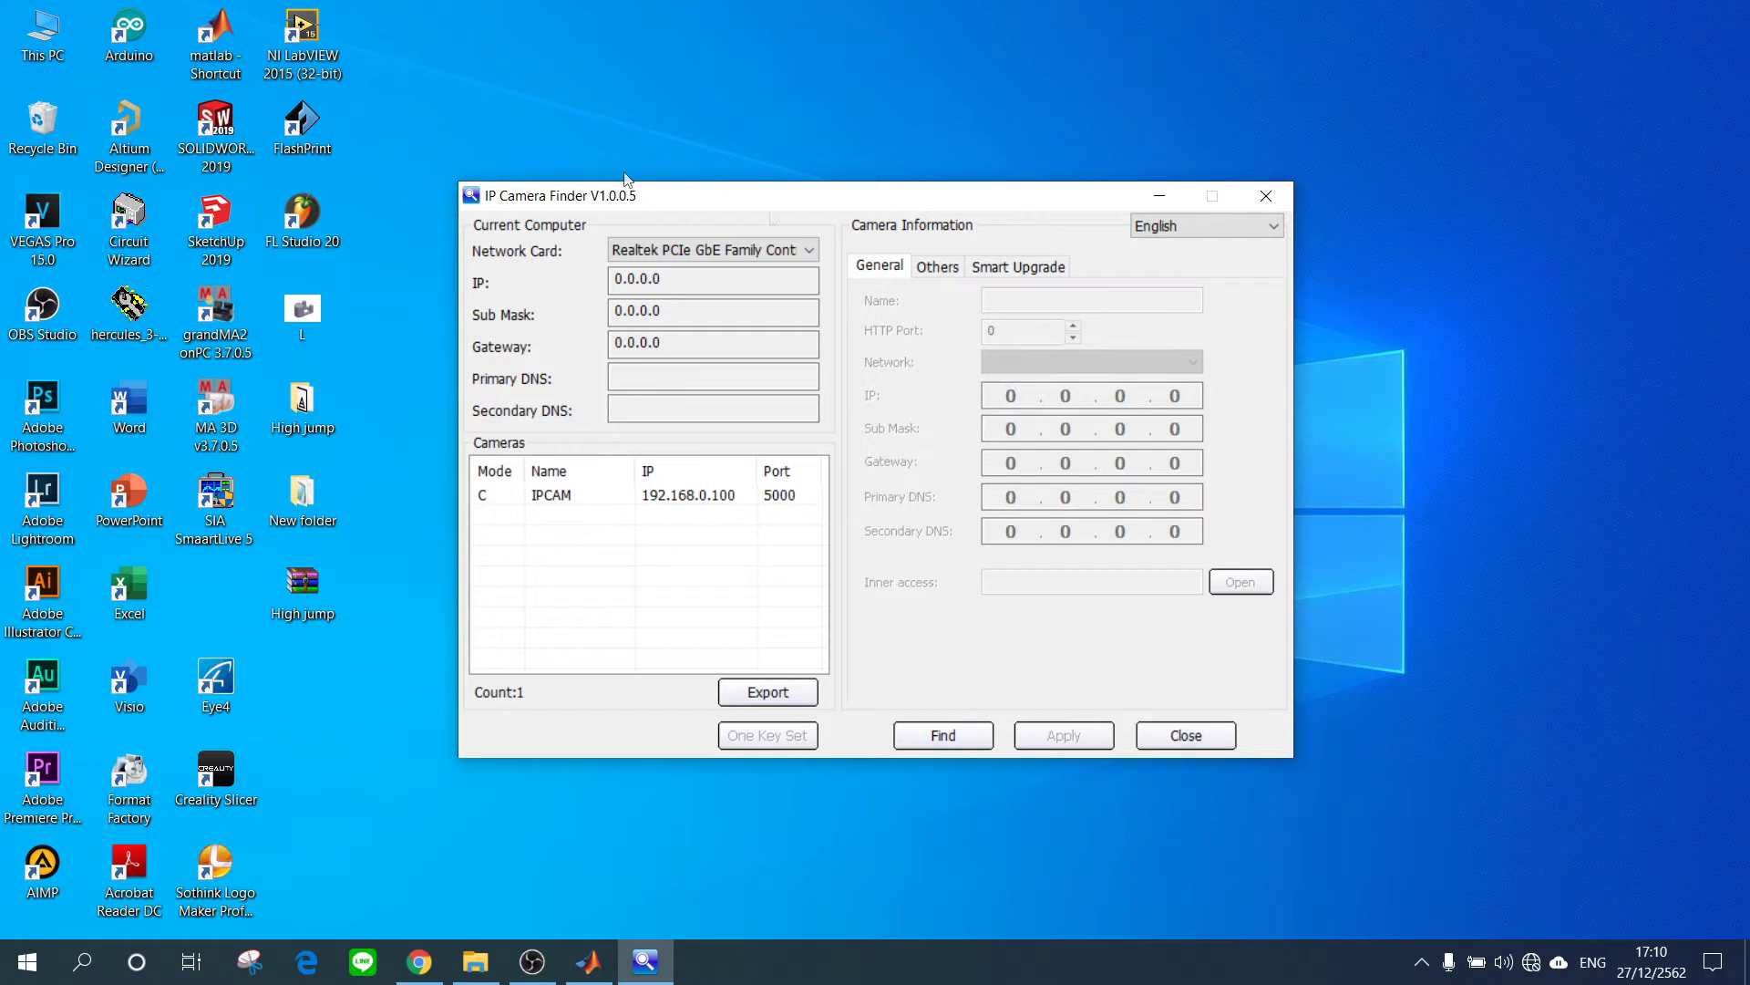
pyautogui.click(570, 498)
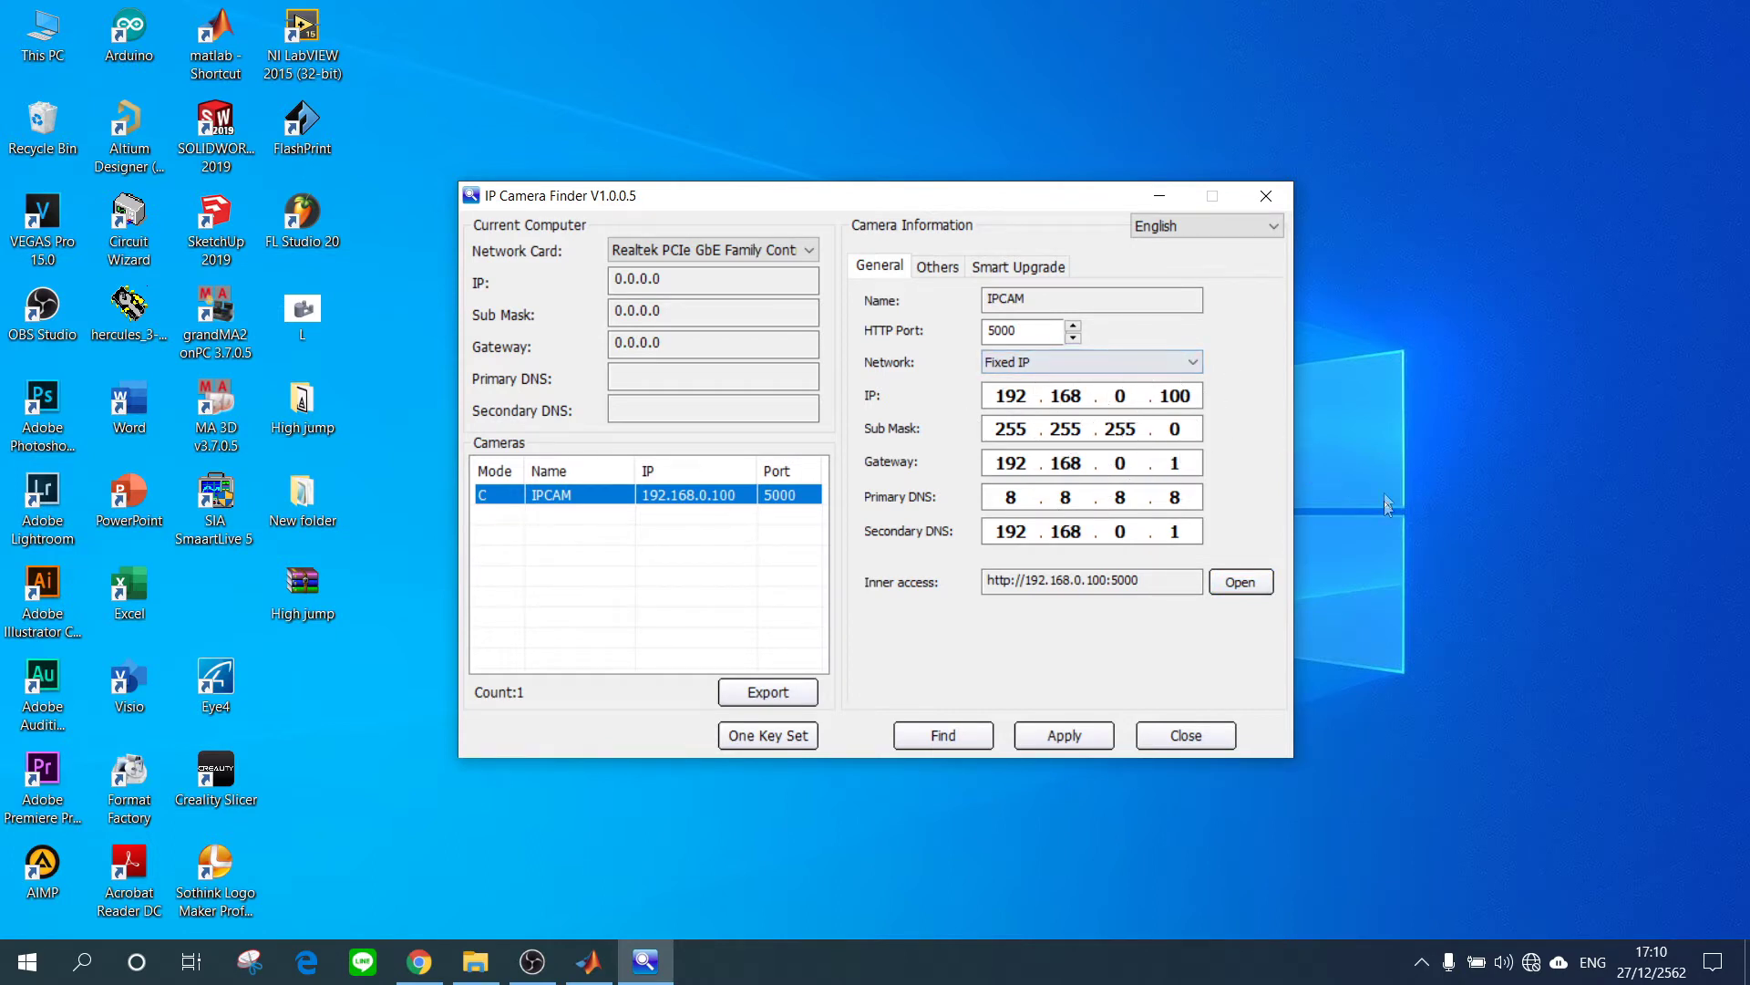
pyautogui.moveTo(1181, 581); pyautogui.dragTo(985, 582)
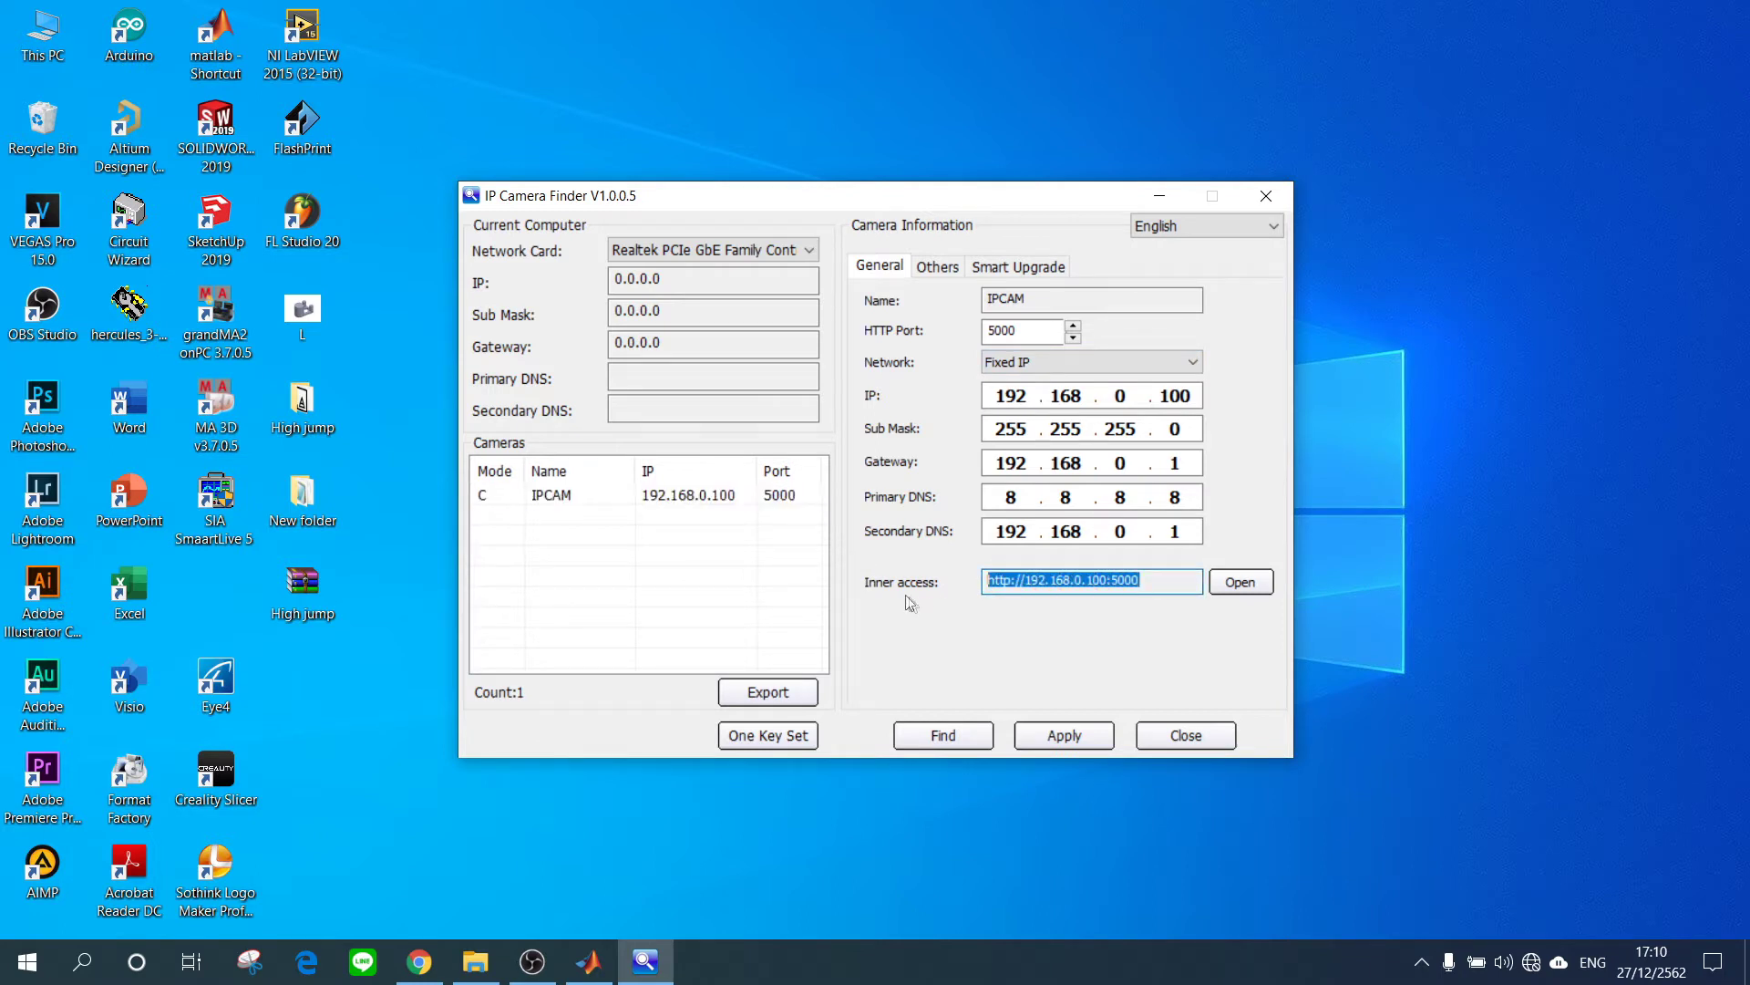
pyautogui.click(1168, 584)
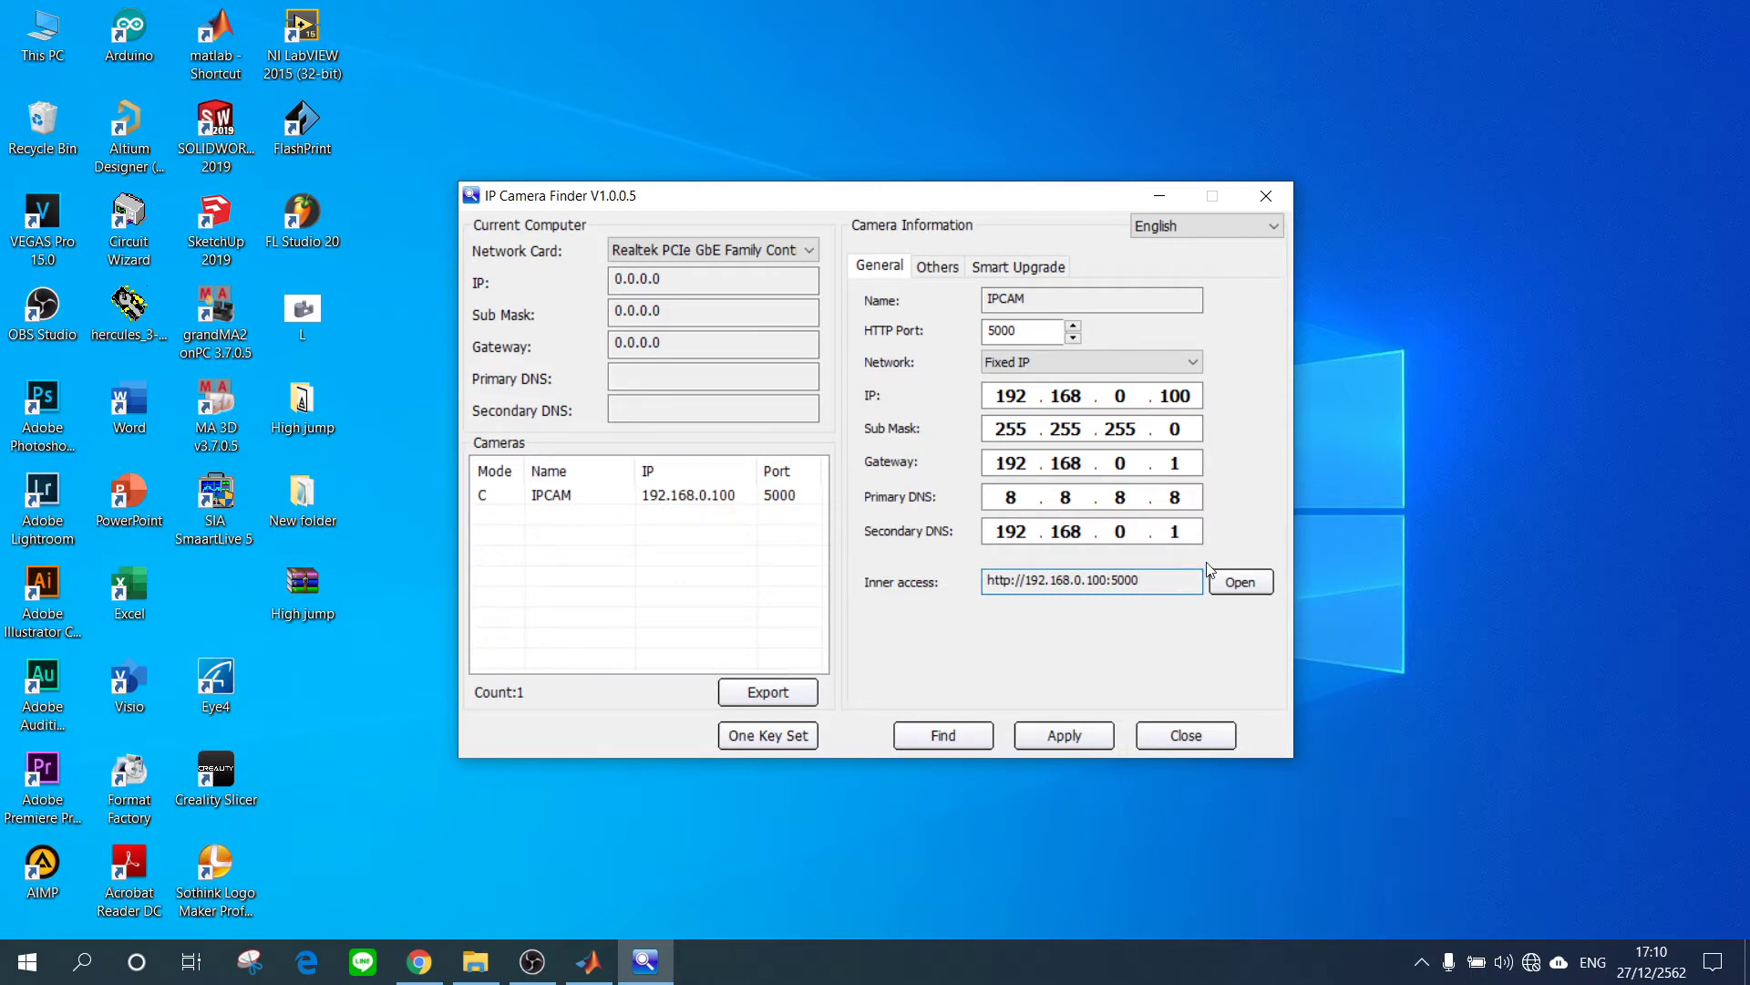
pyautogui.click(1242, 589)
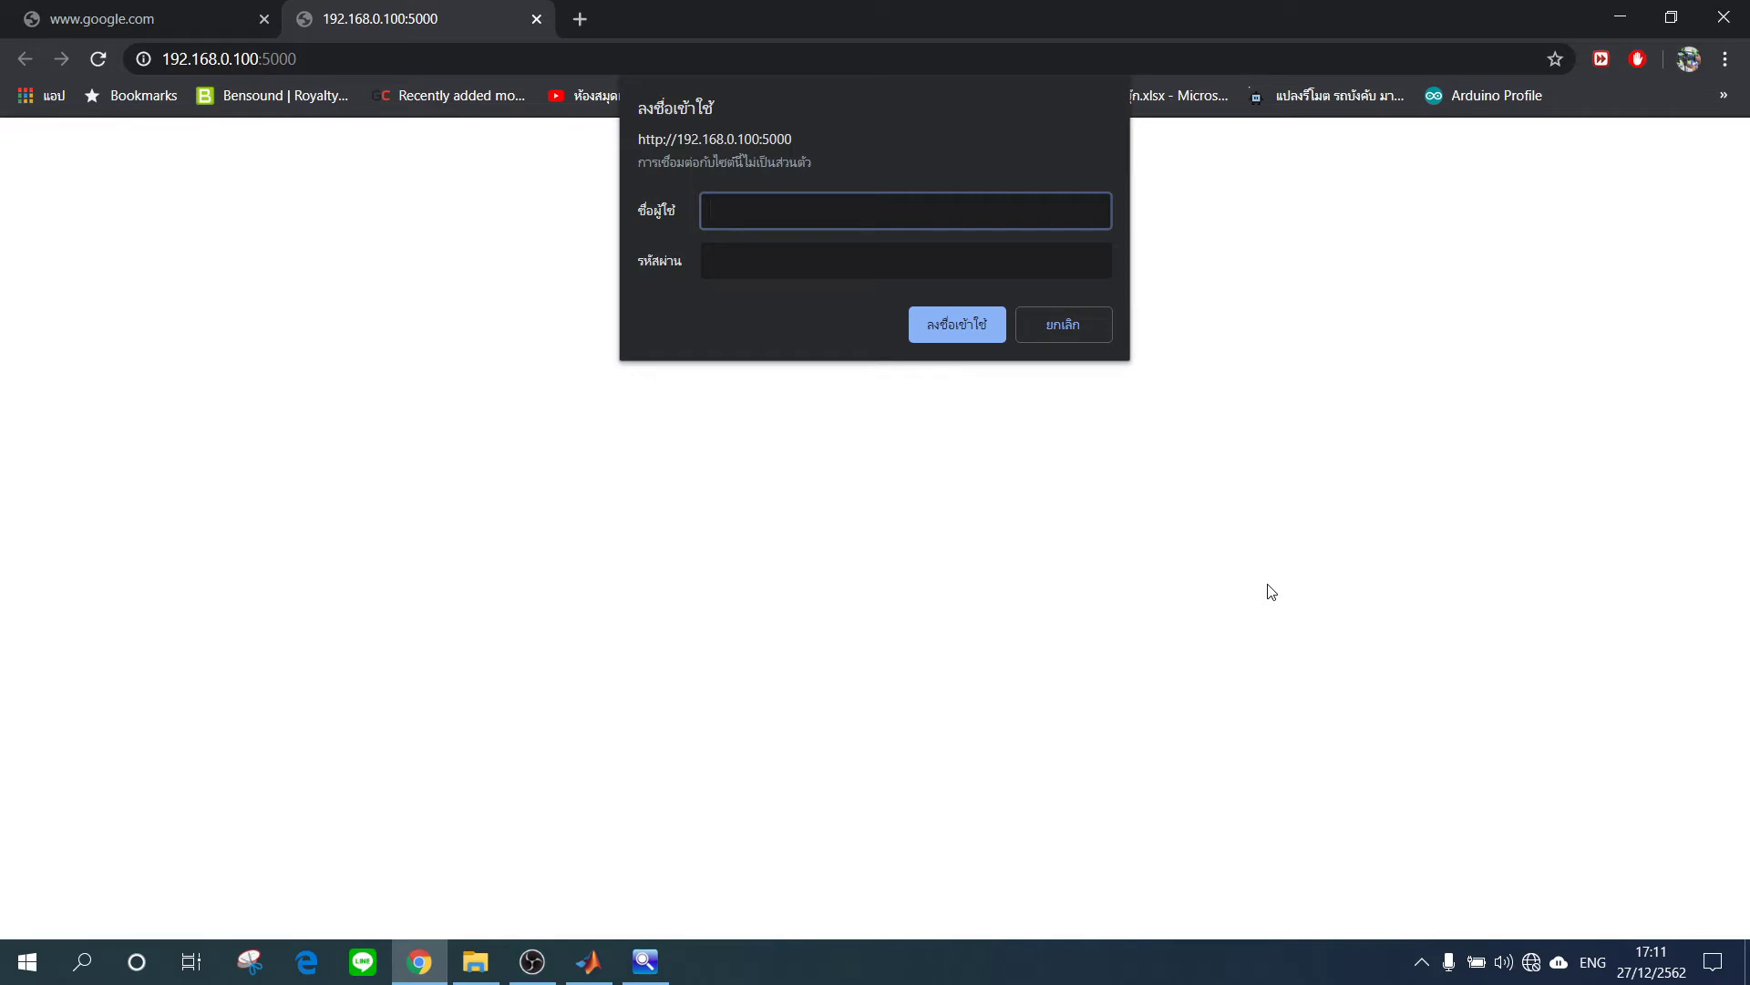
# Sign in to the camera at 192.168.0.100:5000 with its username and password.
pyautogui.write('admin')
pyautogui.click(831, 264)
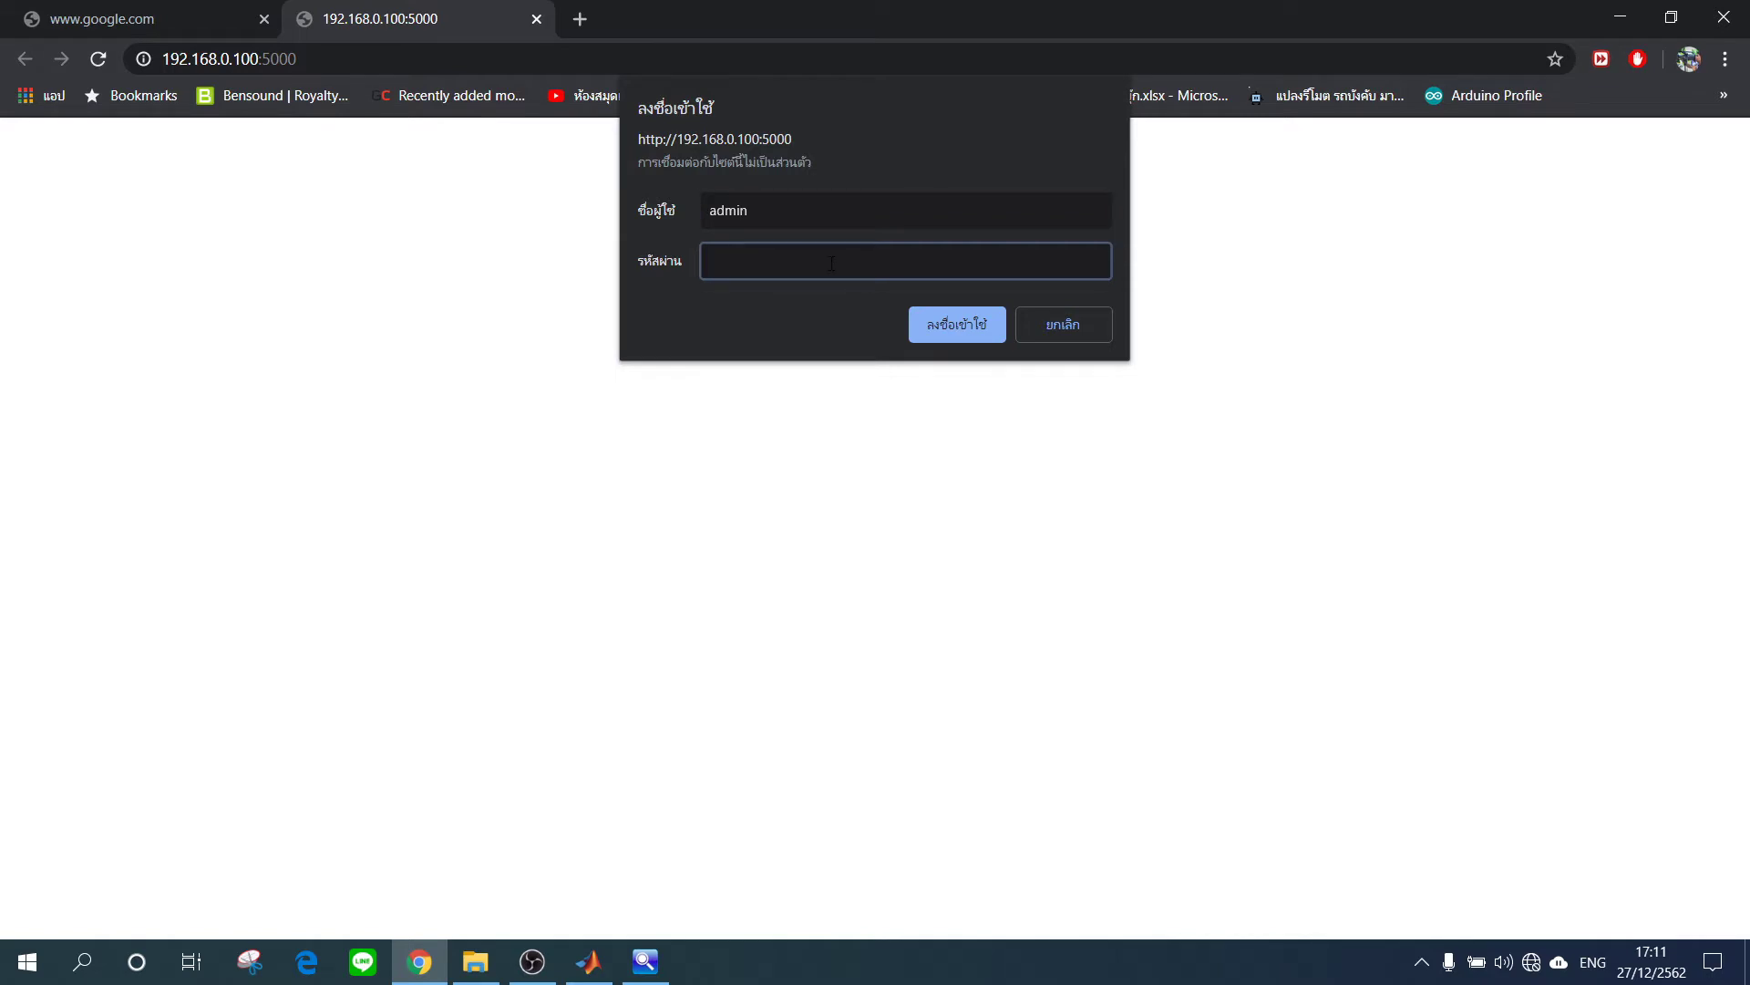
pyautogui.write('admin')
pyautogui.click(972, 319)
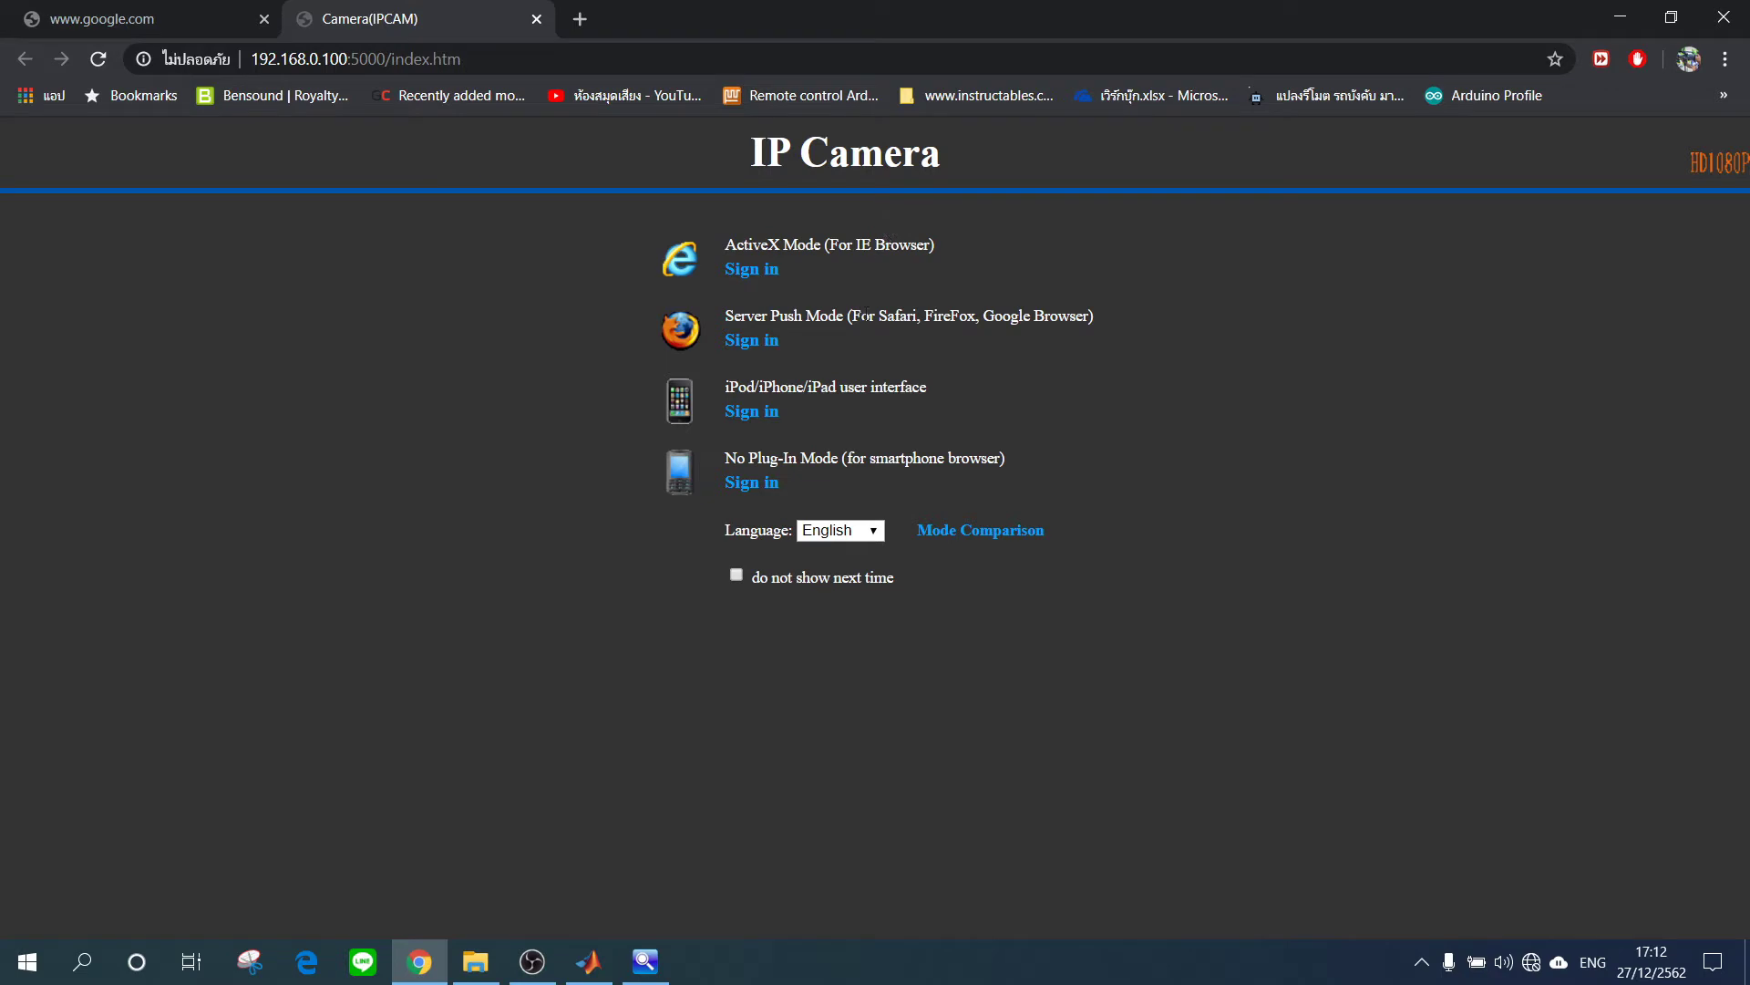
# Choose Server Push Mode and reload the camera's monitor page.
pyautogui.click(762, 344)
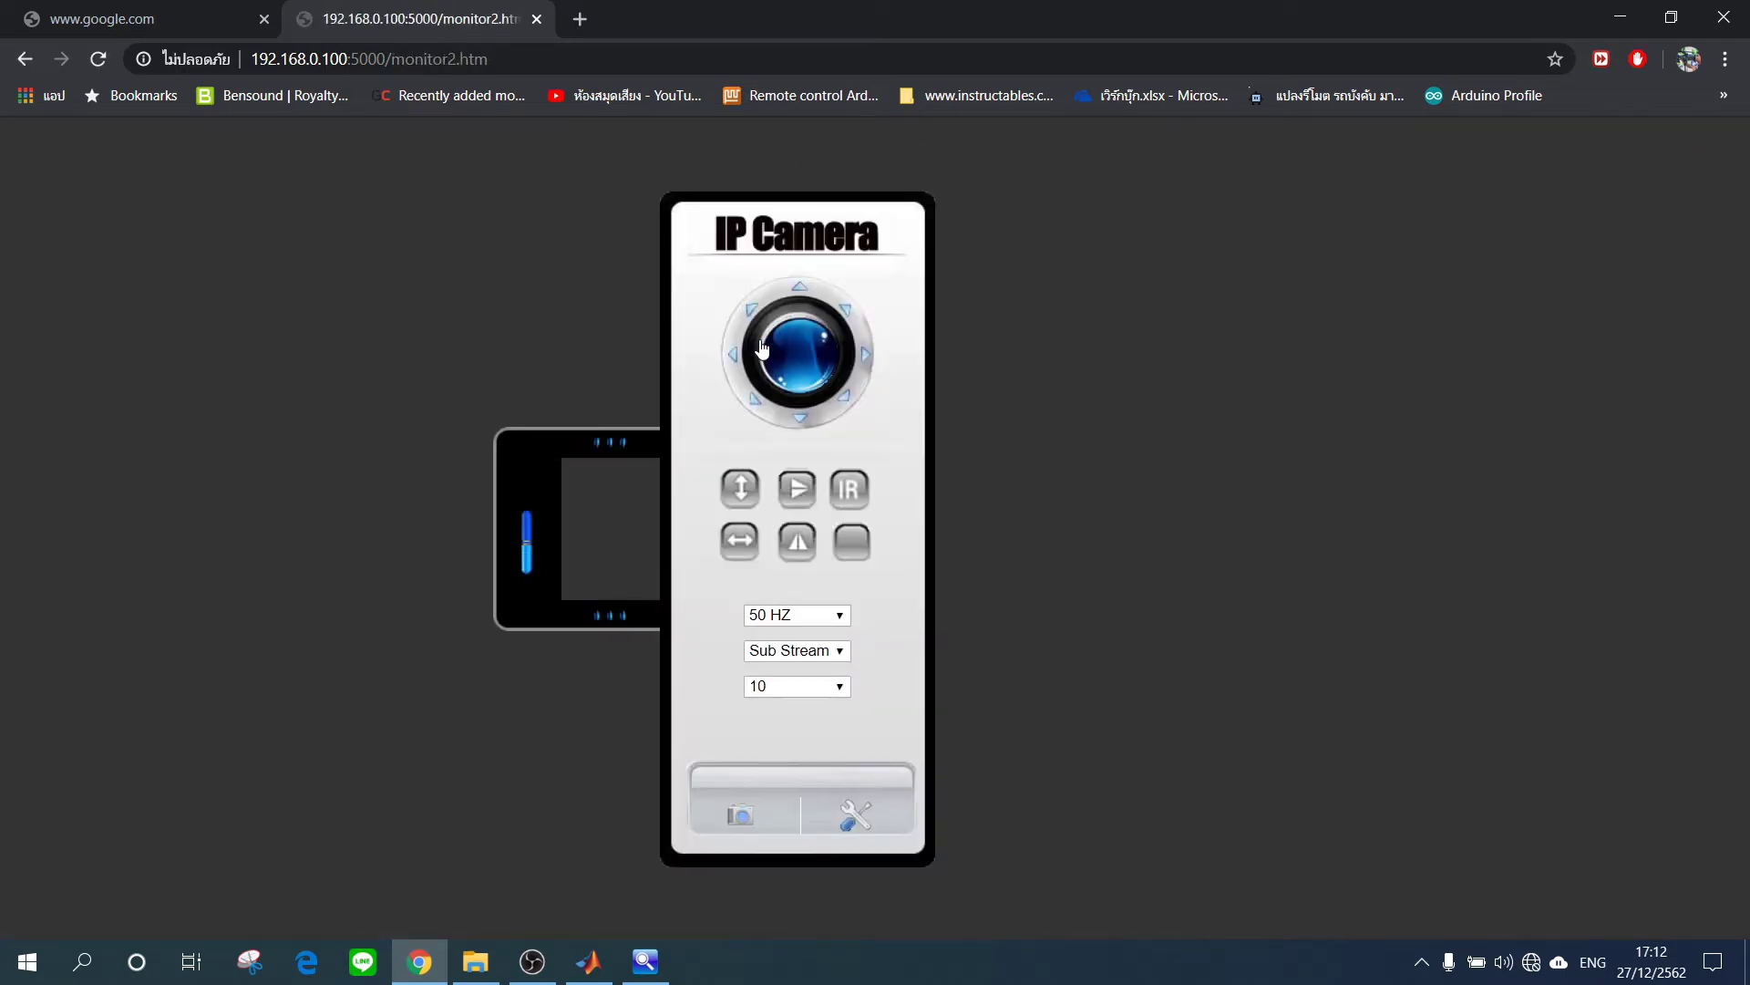
pyautogui.click(101, 59)
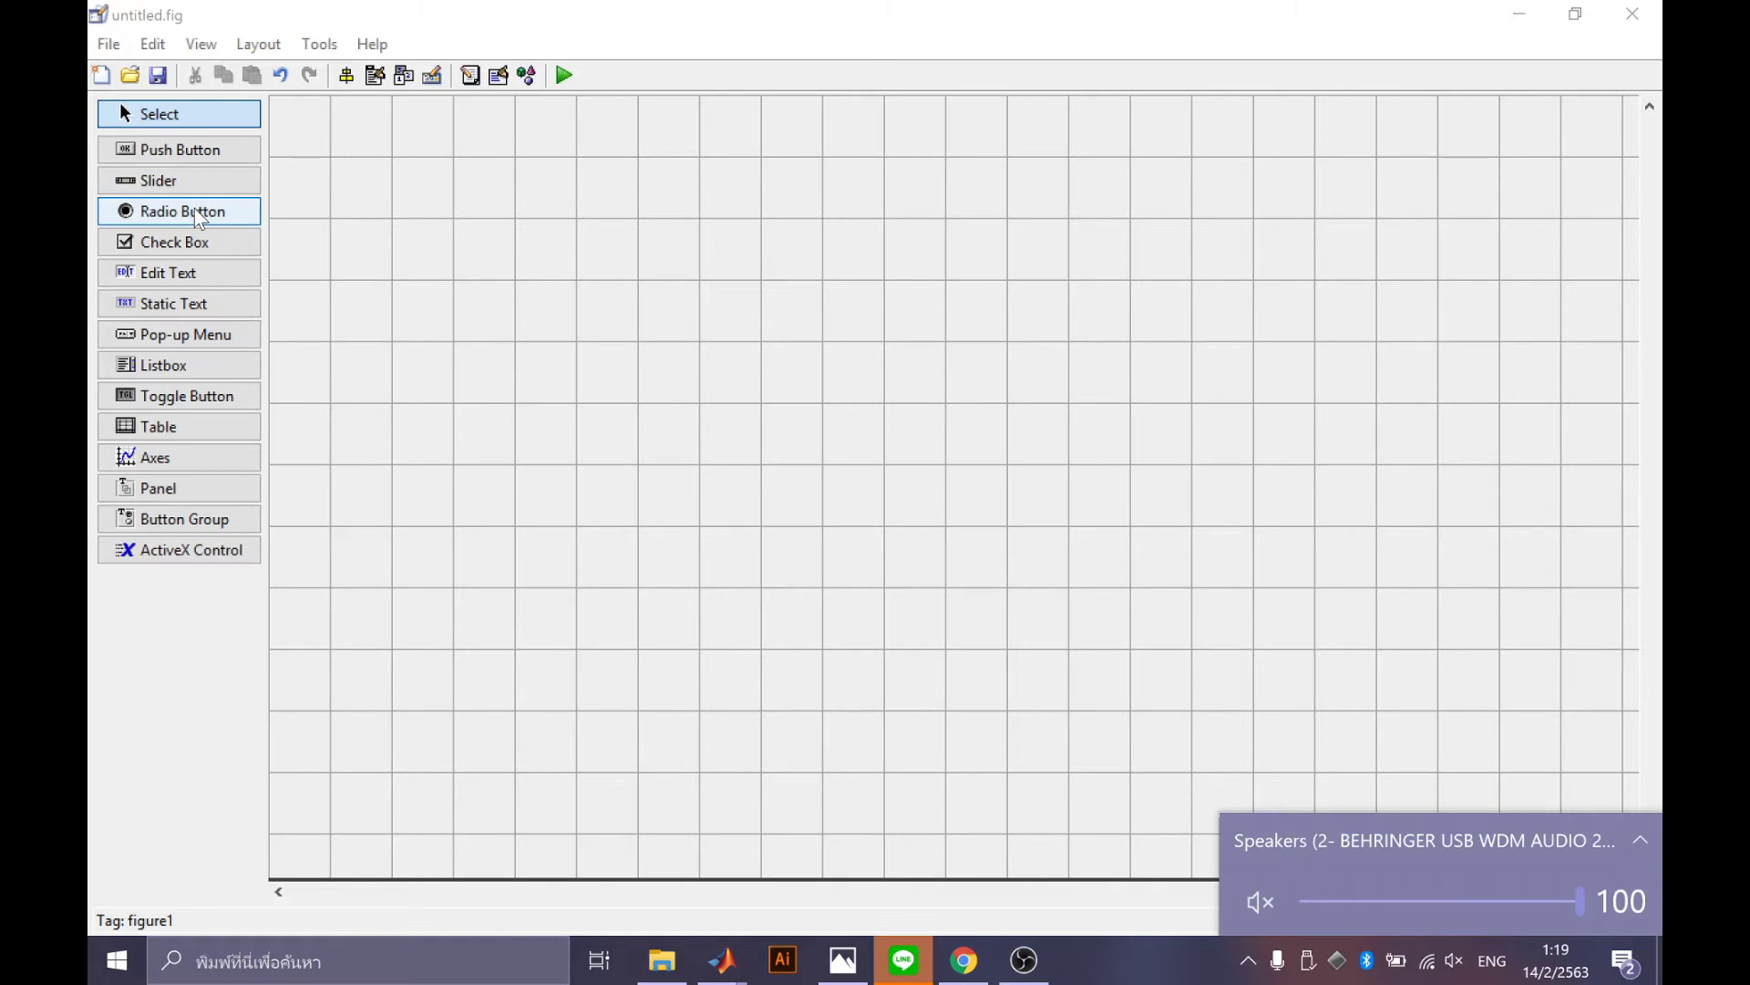
# Draw a static text label near the top and set its String to 'Control IP CAMERA'.
pyautogui.click(196, 304)
pyautogui.moveTo(726, 182); pyautogui.dragTo(1250, 252)
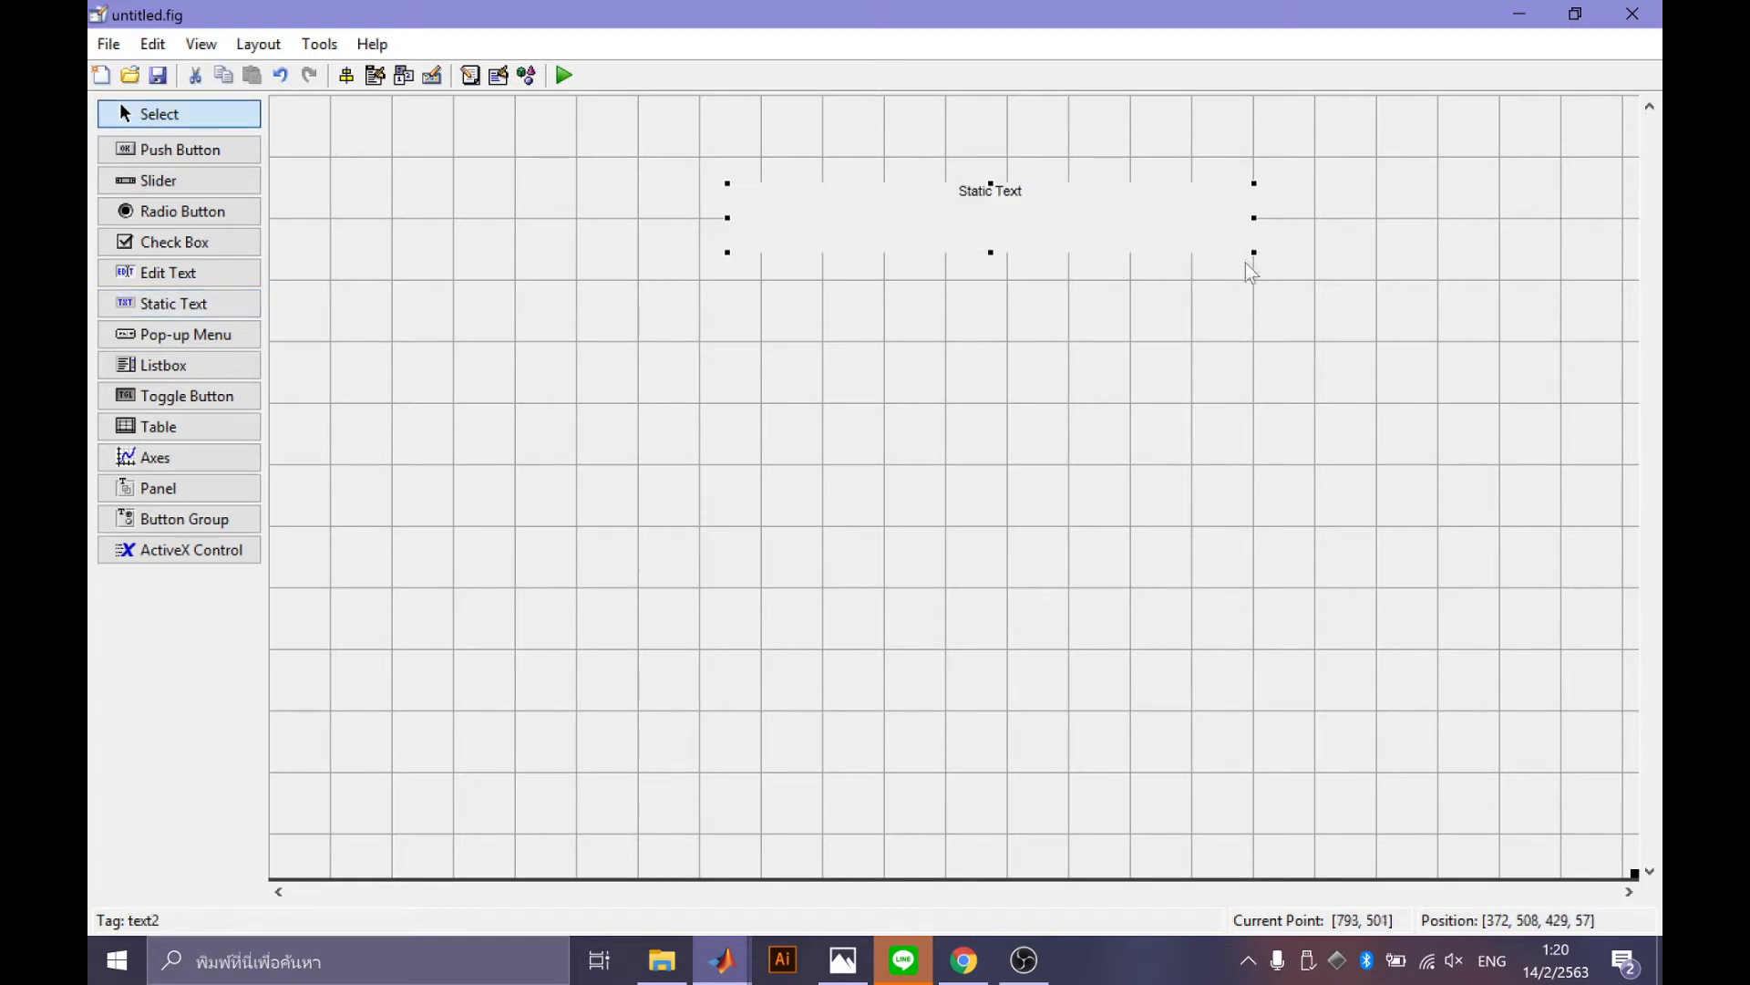
pyautogui.doubleClick(991, 193)
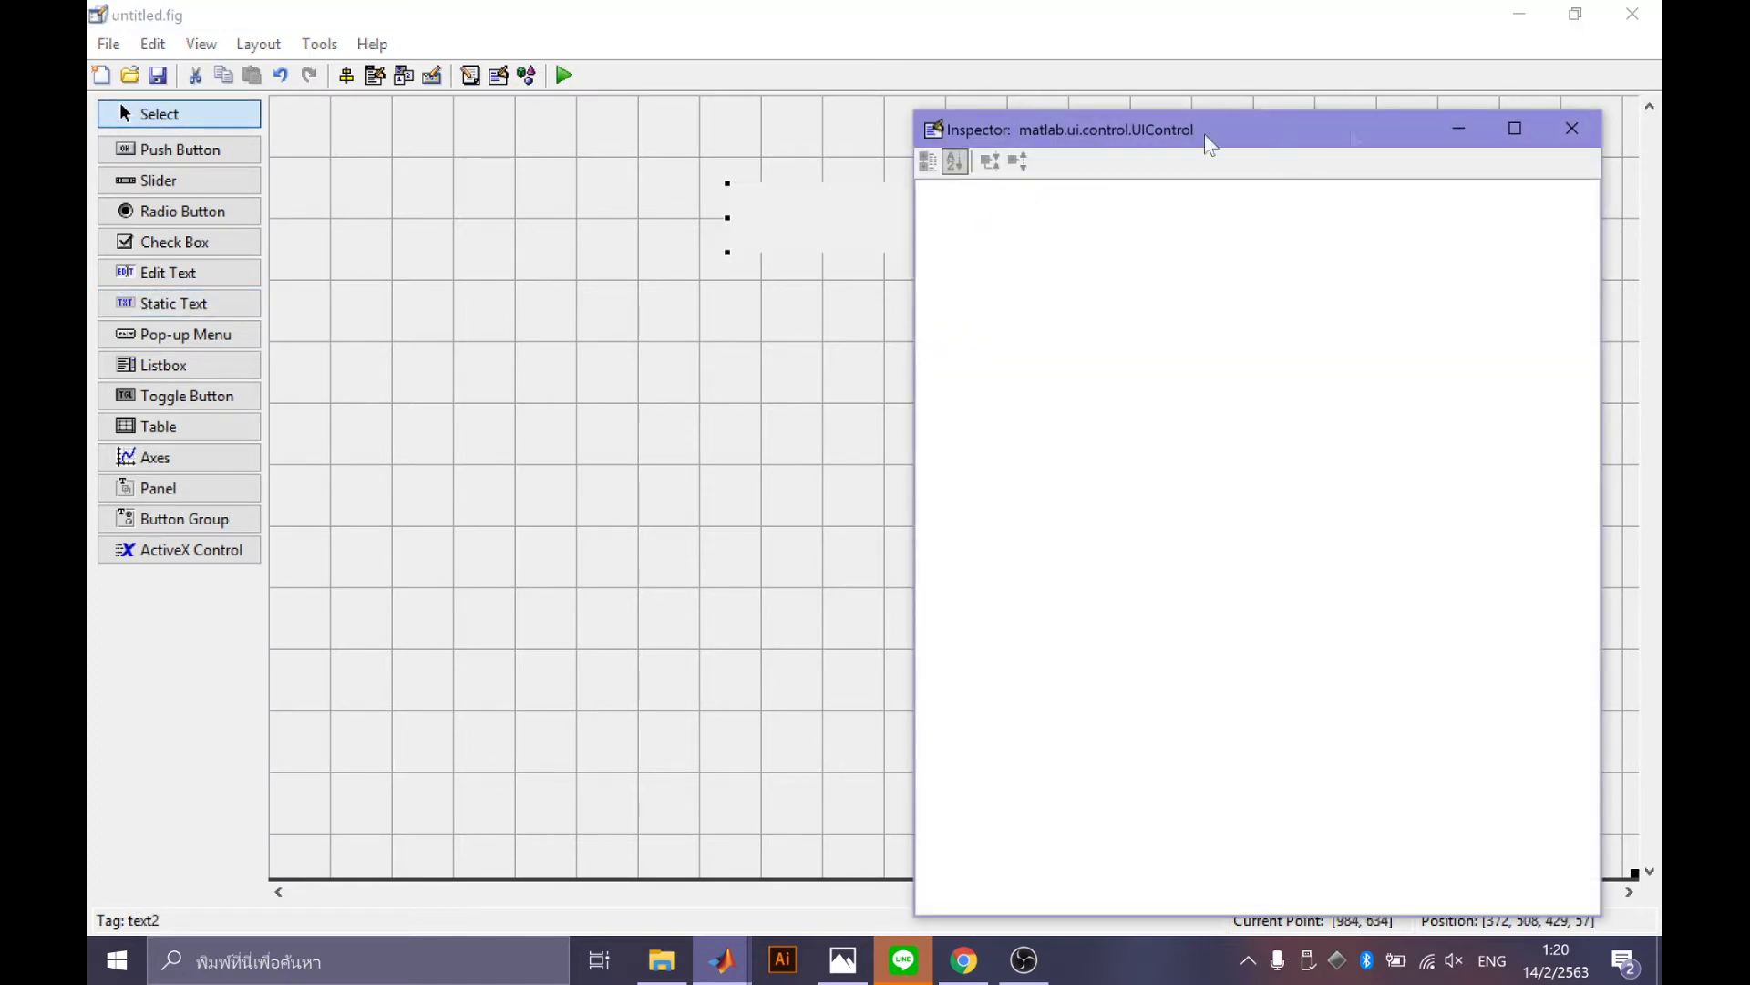
pyautogui.moveTo(1103, 140); pyautogui.dragTo(888, 108)
pyautogui.scroll(-2, 1256, 556)
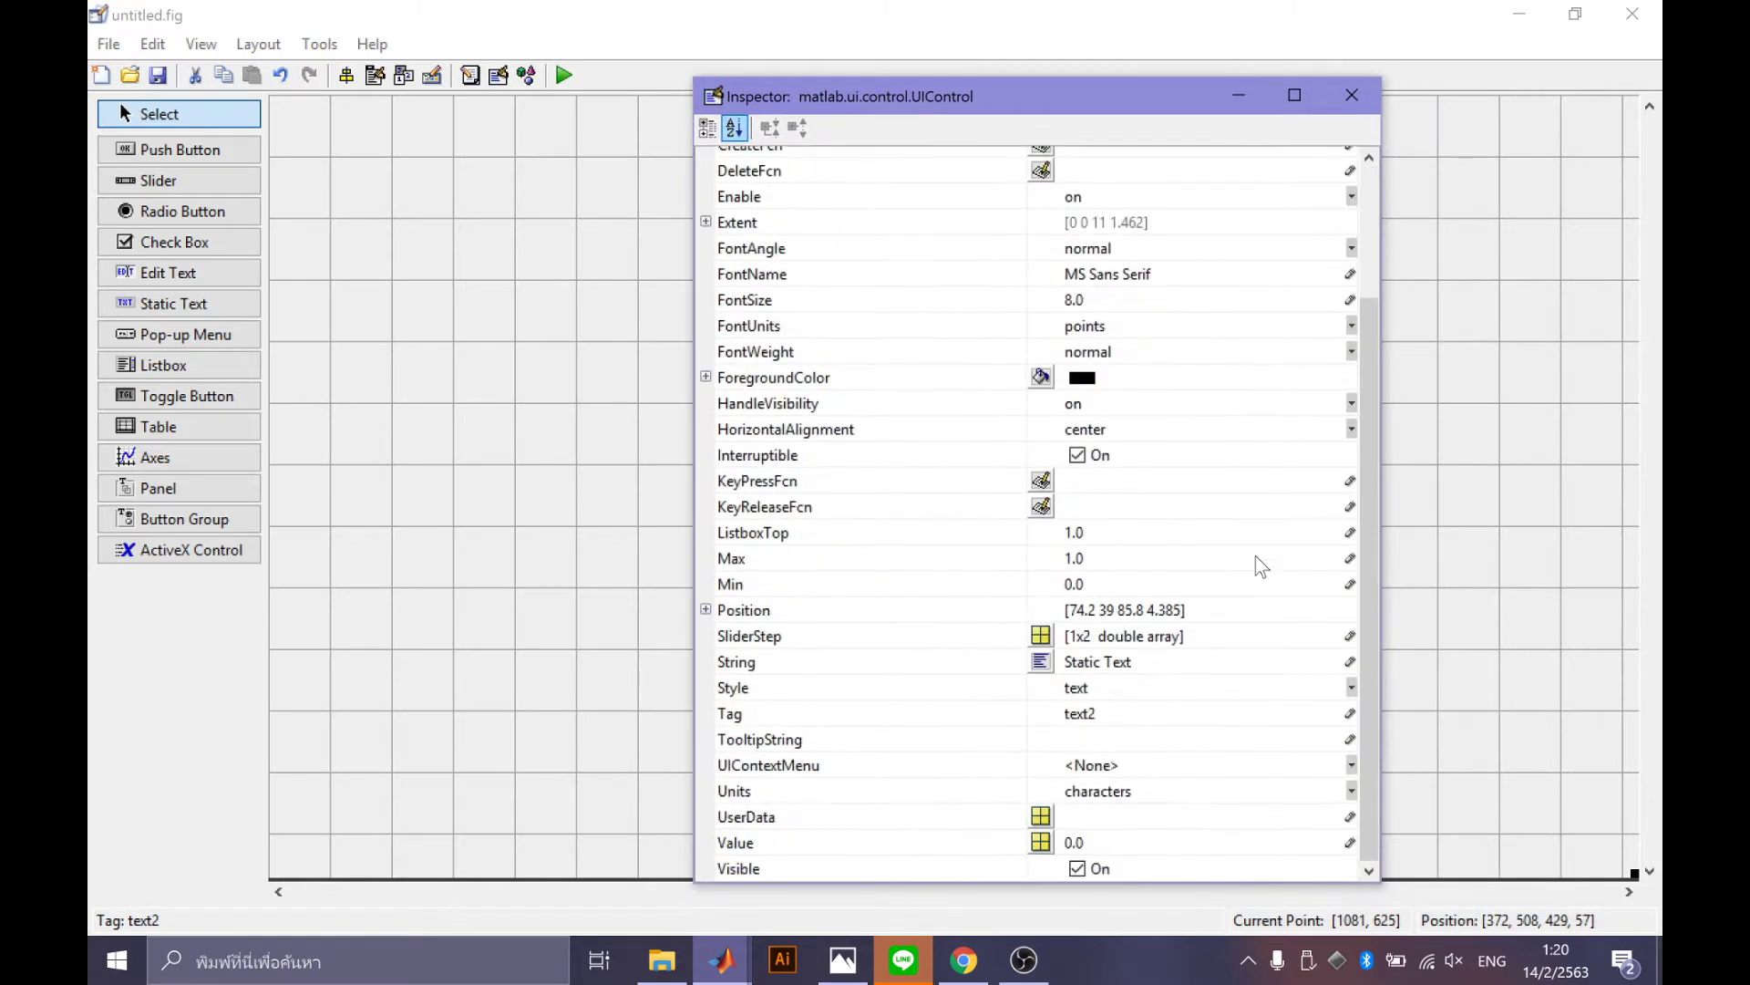
pyautogui.click(1134, 658)
pyautogui.click(1135, 658)
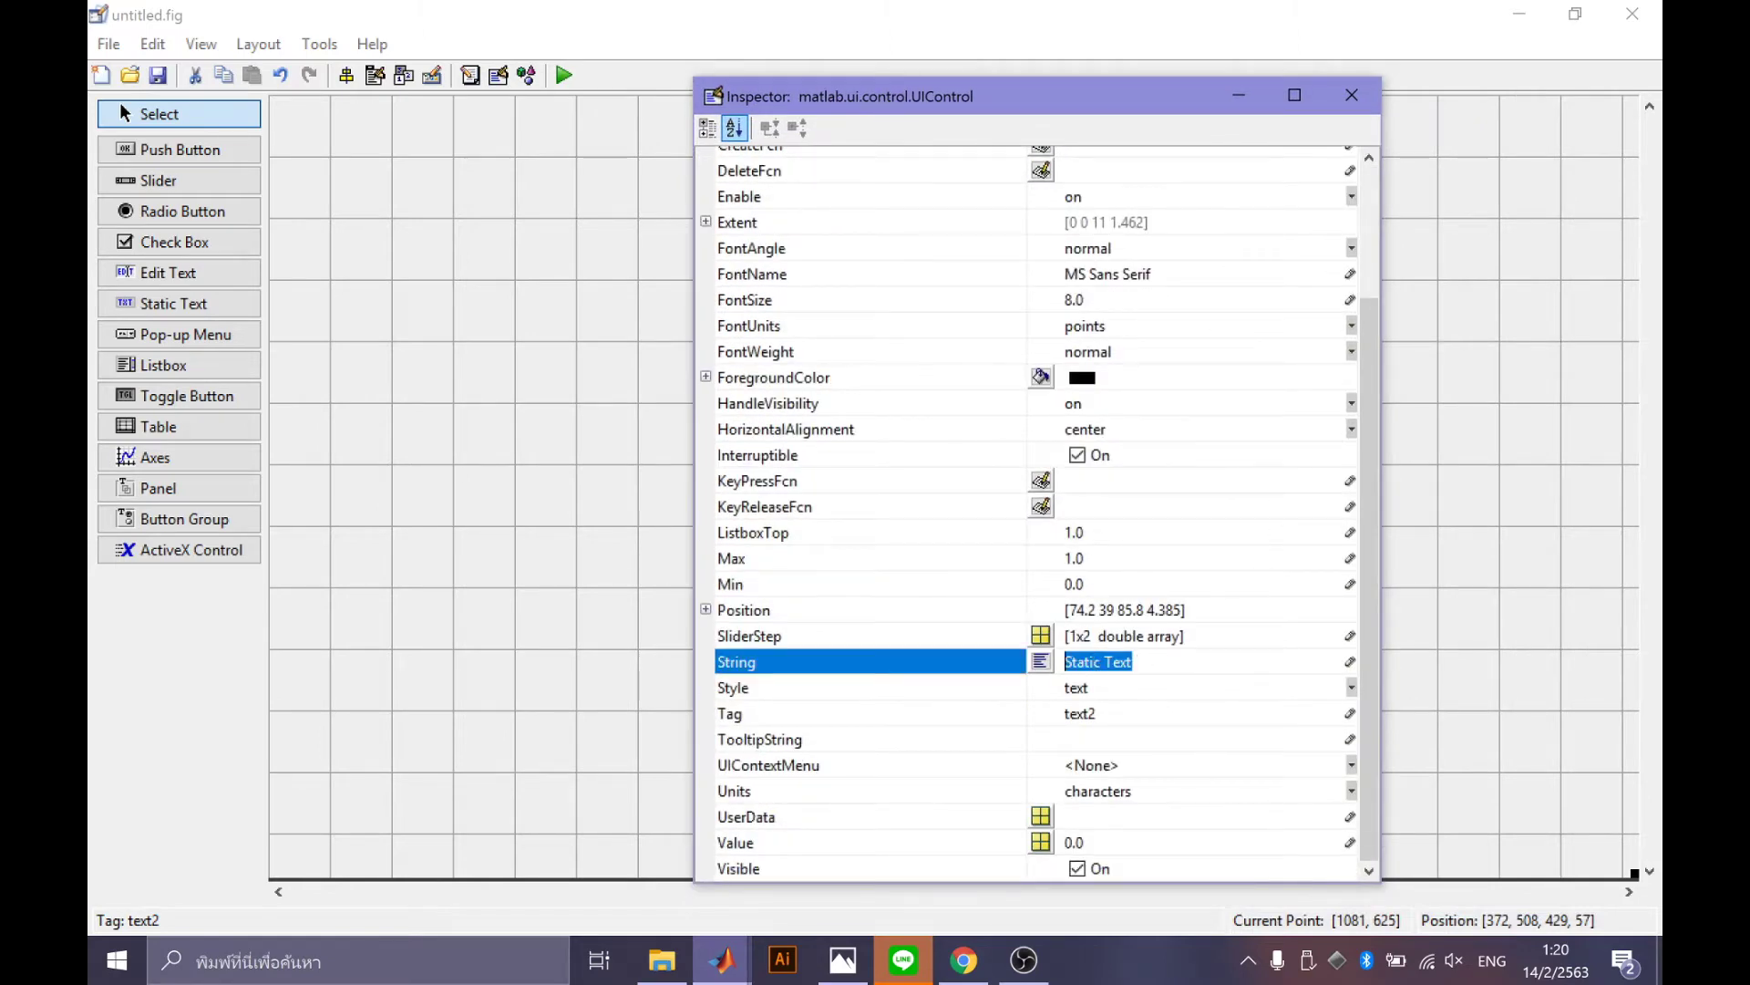
pyautogui.press('BackSpace')
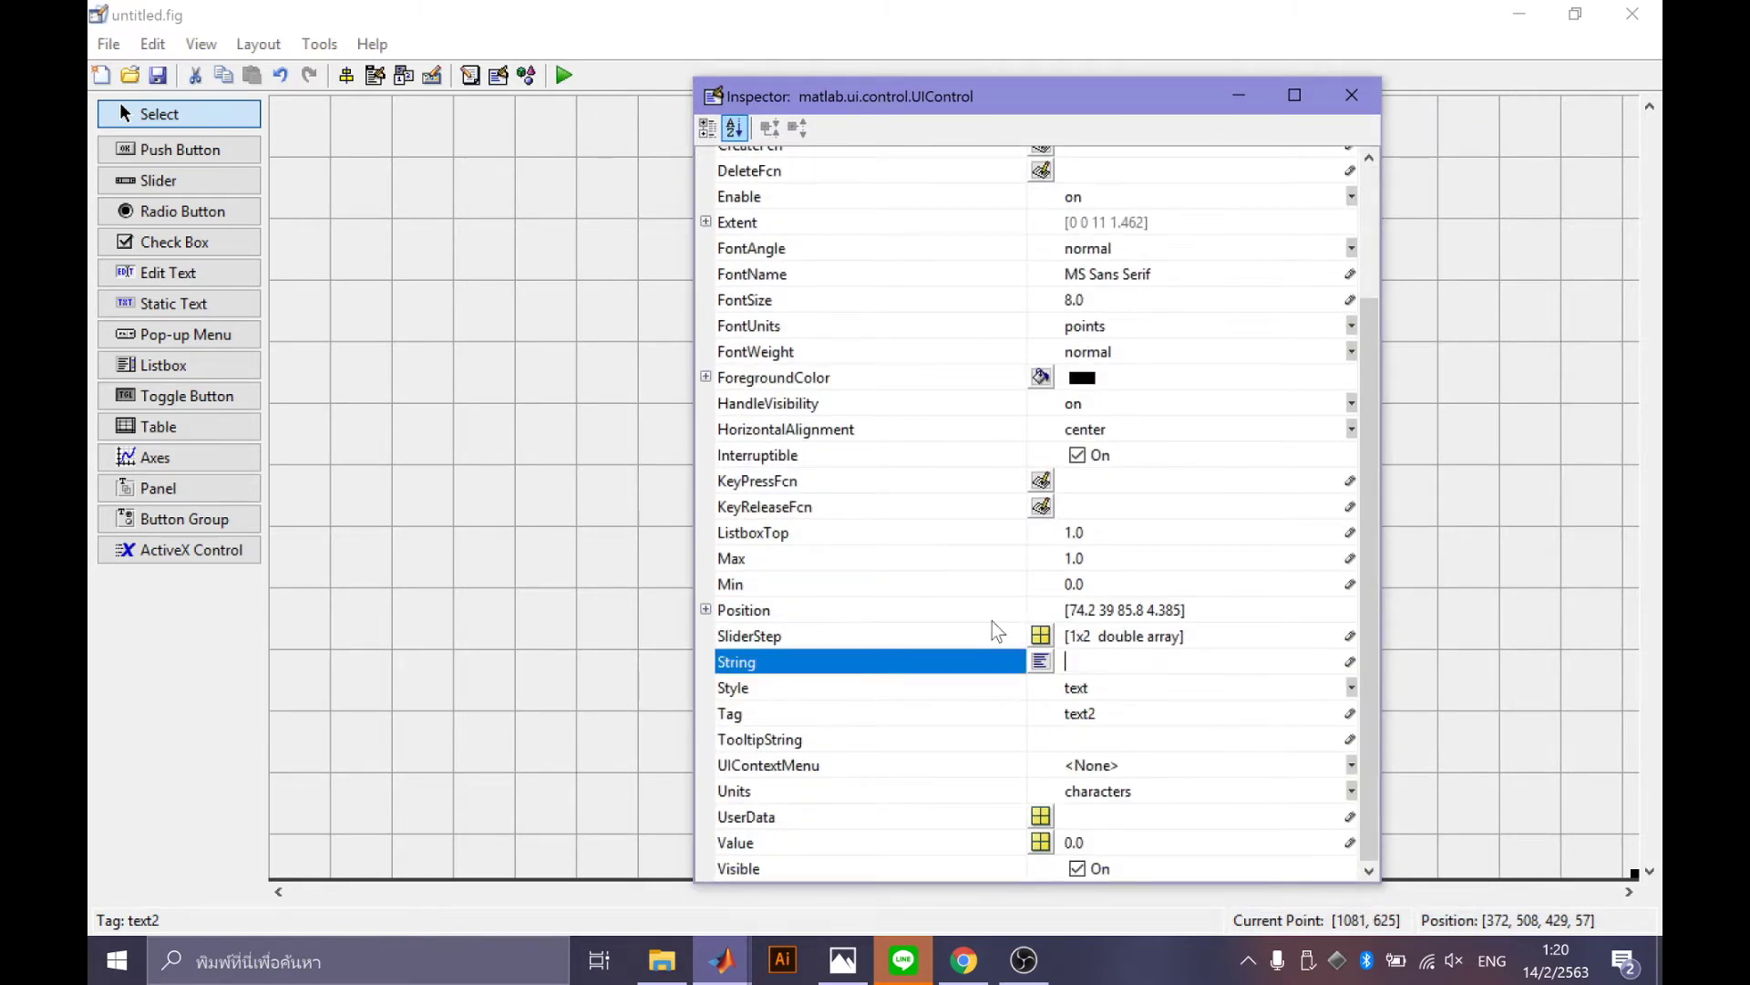
pyautogui.write('Co')
pyautogui.write('ntrol ')
pyautogui.write('IP C')
pyautogui.write('AME')
pyautogui.write('RA')
pyautogui.press('BackSpace')
pyautogui.press('BackSpace')
pyautogui.write('RA')
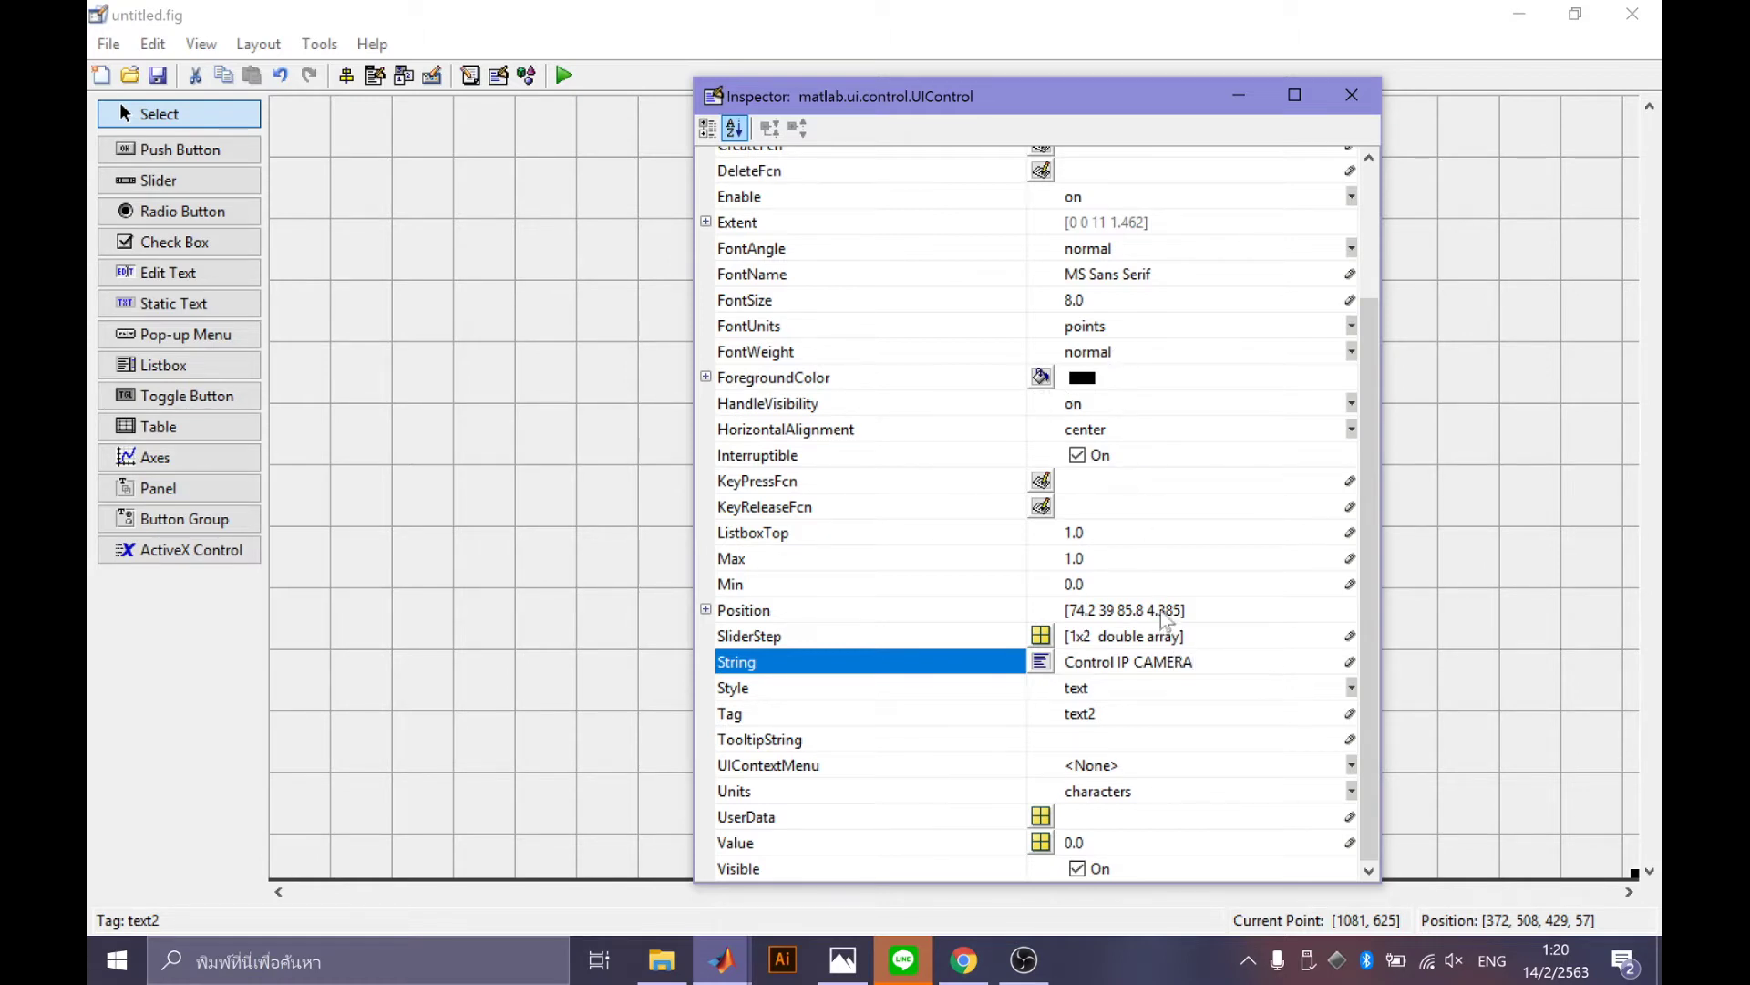
pyautogui.press('Return')
# Set the title's FontSize to 20.
pyautogui.scroll(2, 1130, 493)
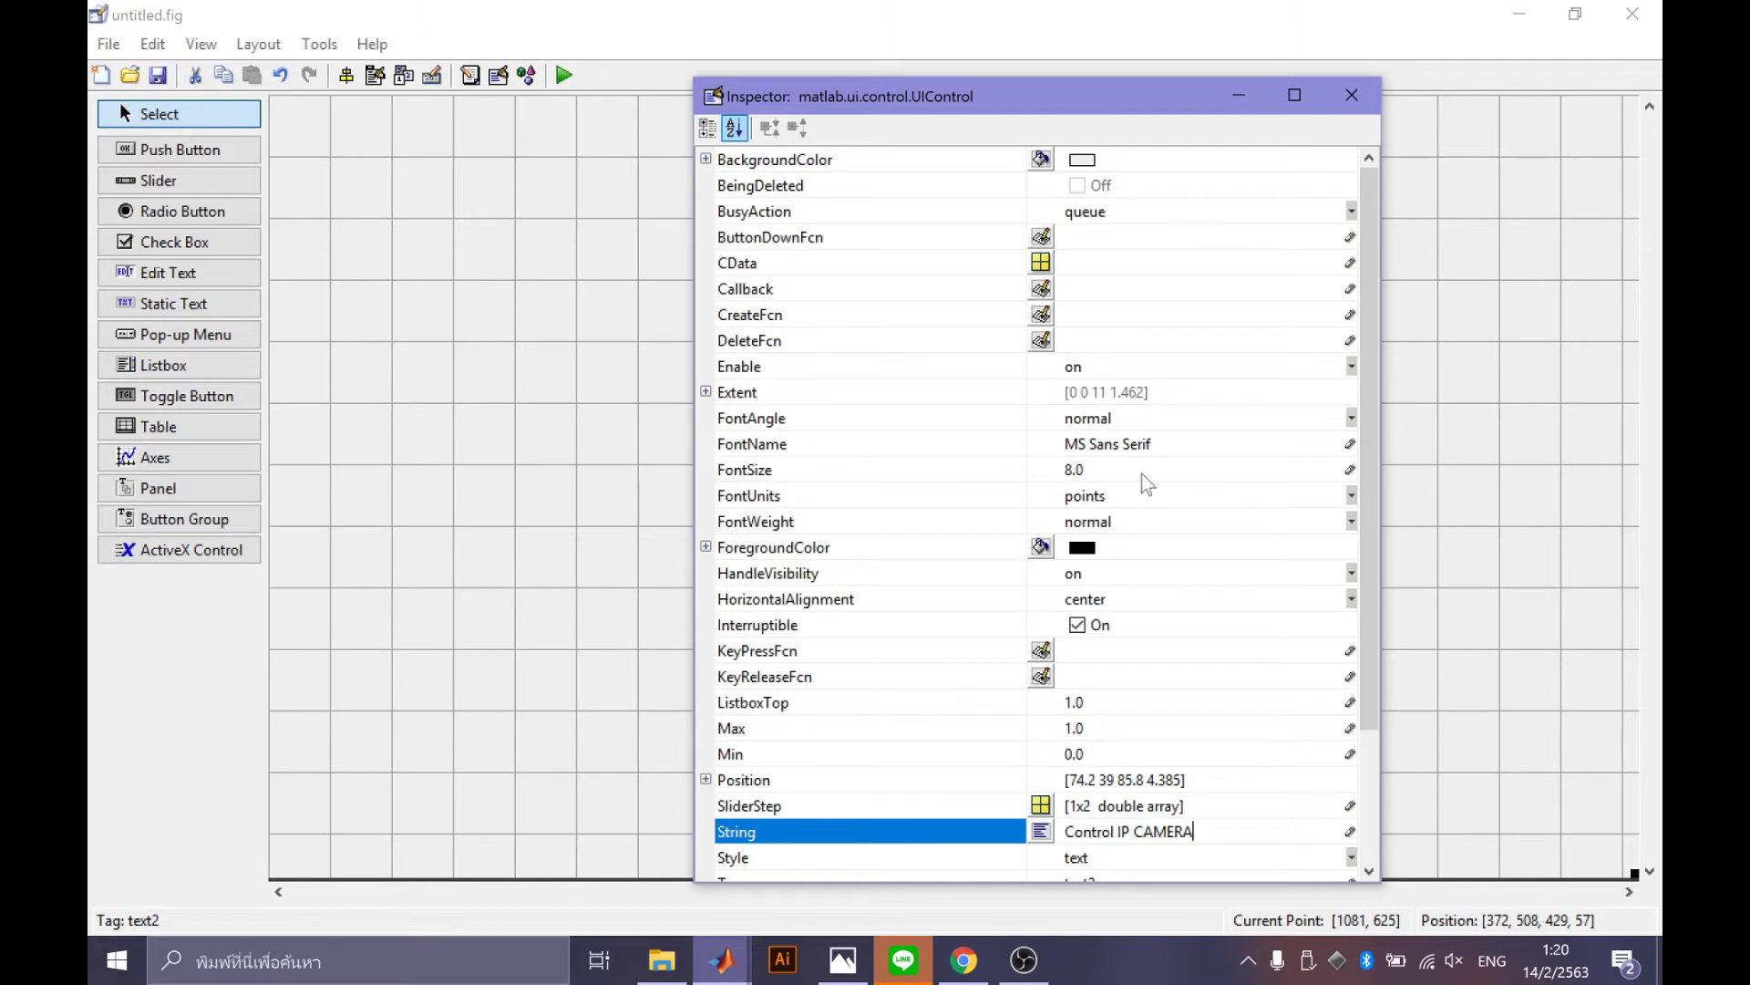
pyautogui.scroll(-2, 1146, 606)
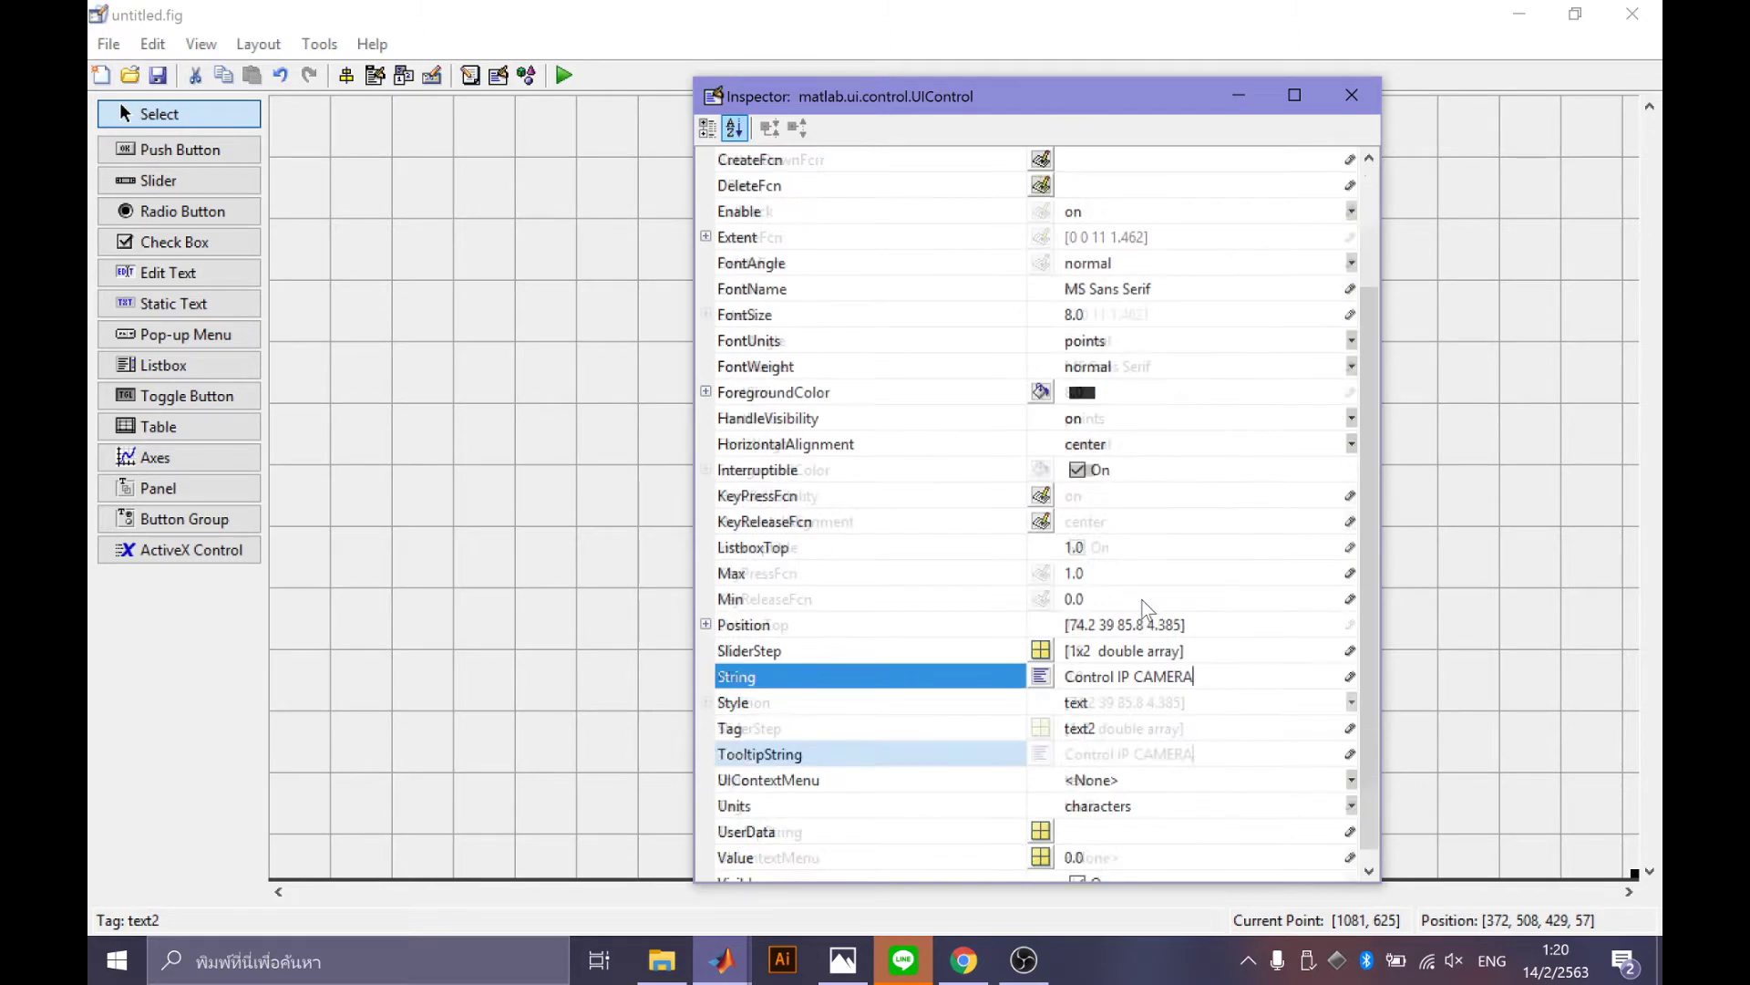
pyautogui.scroll(2, 1146, 609)
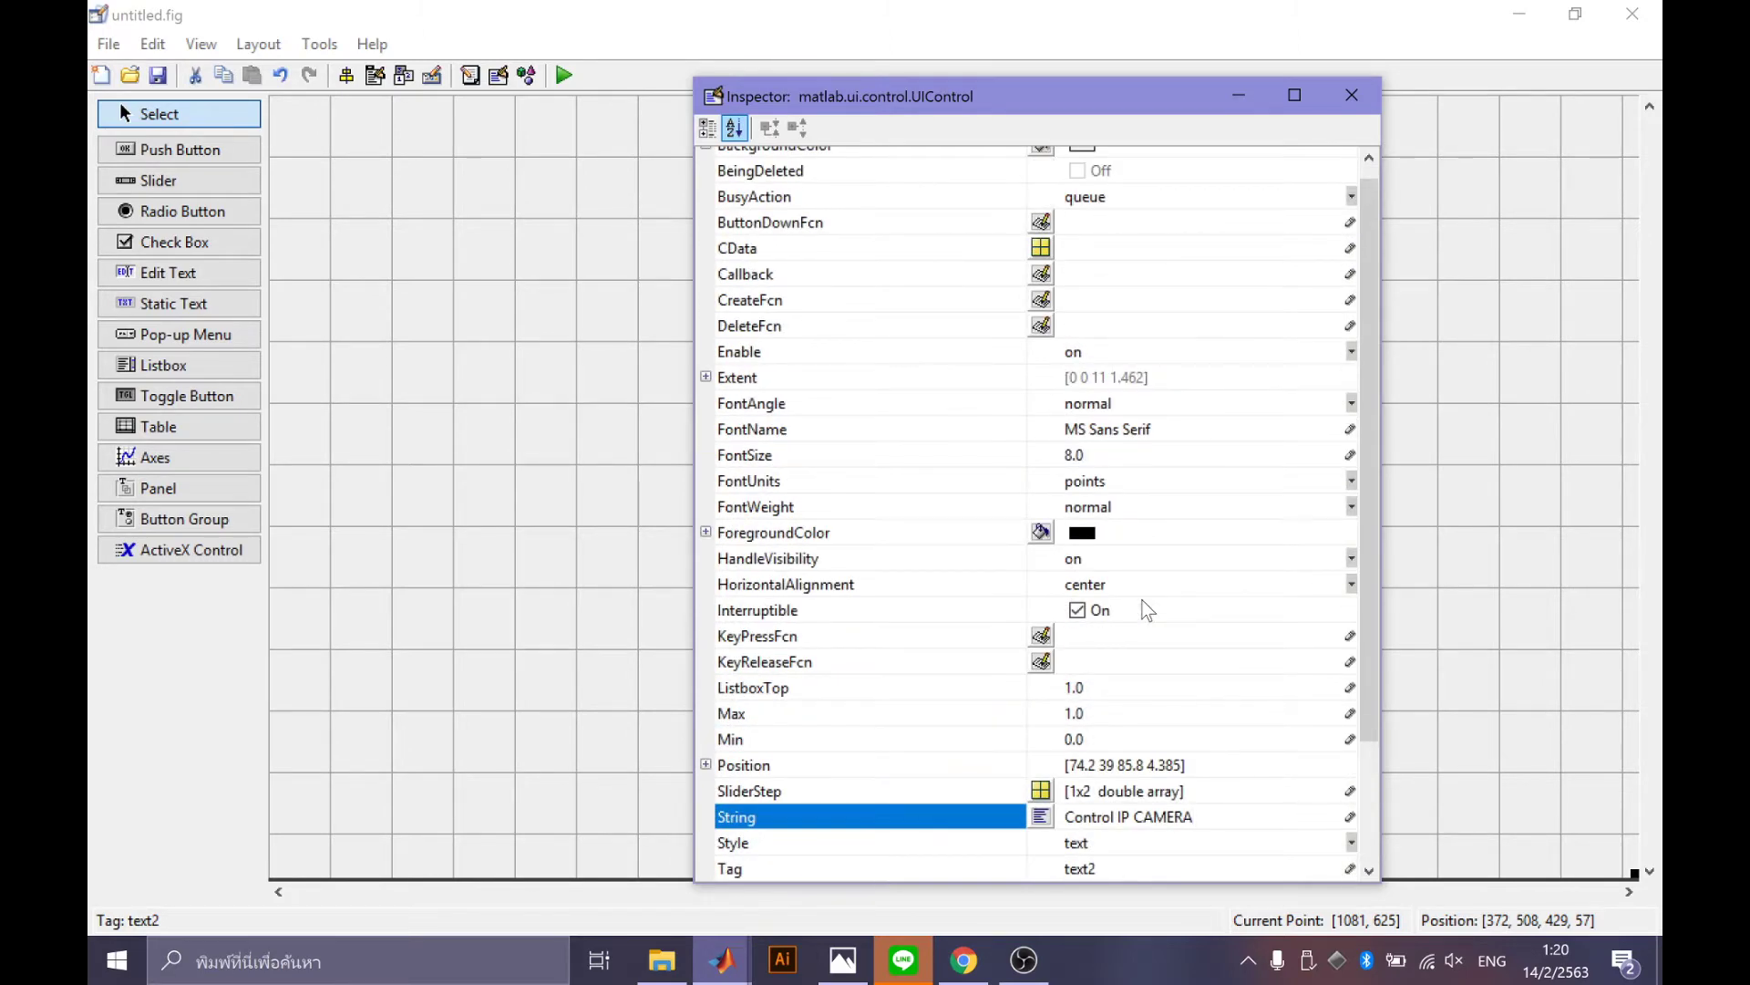
pyautogui.click(1123, 444)
pyautogui.click(1123, 468)
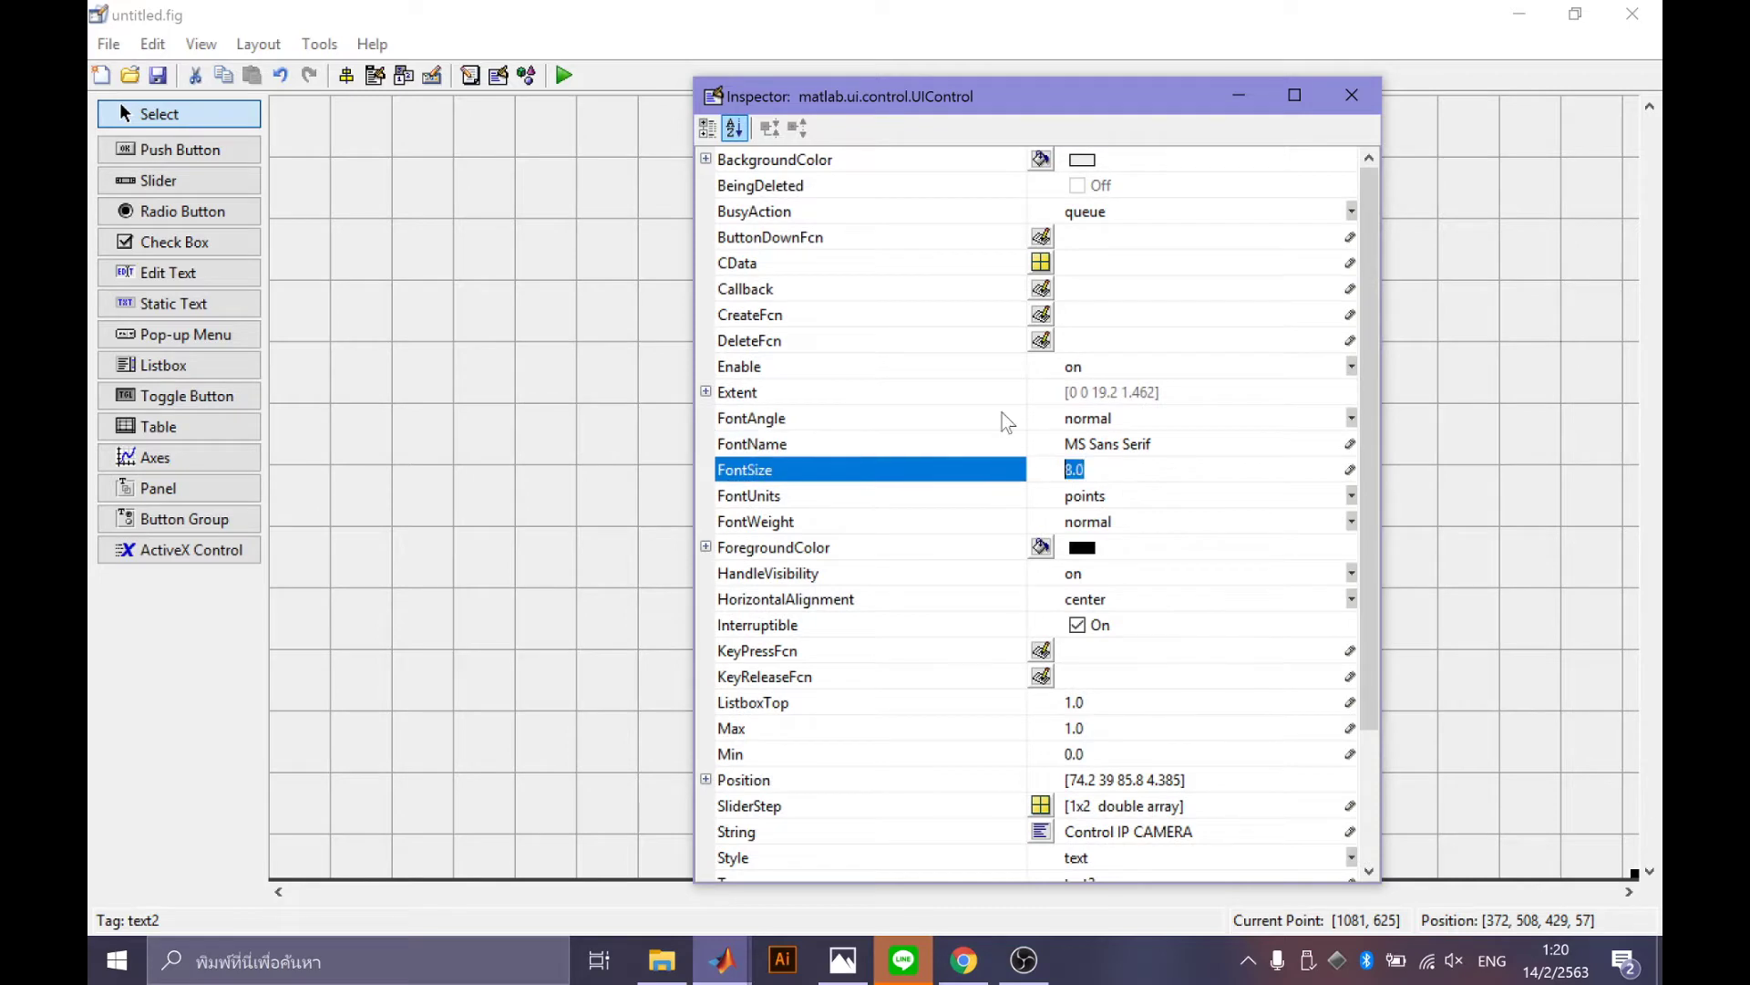
pyautogui.moveTo(1020, 96); pyautogui.dragTo(1314, 76)
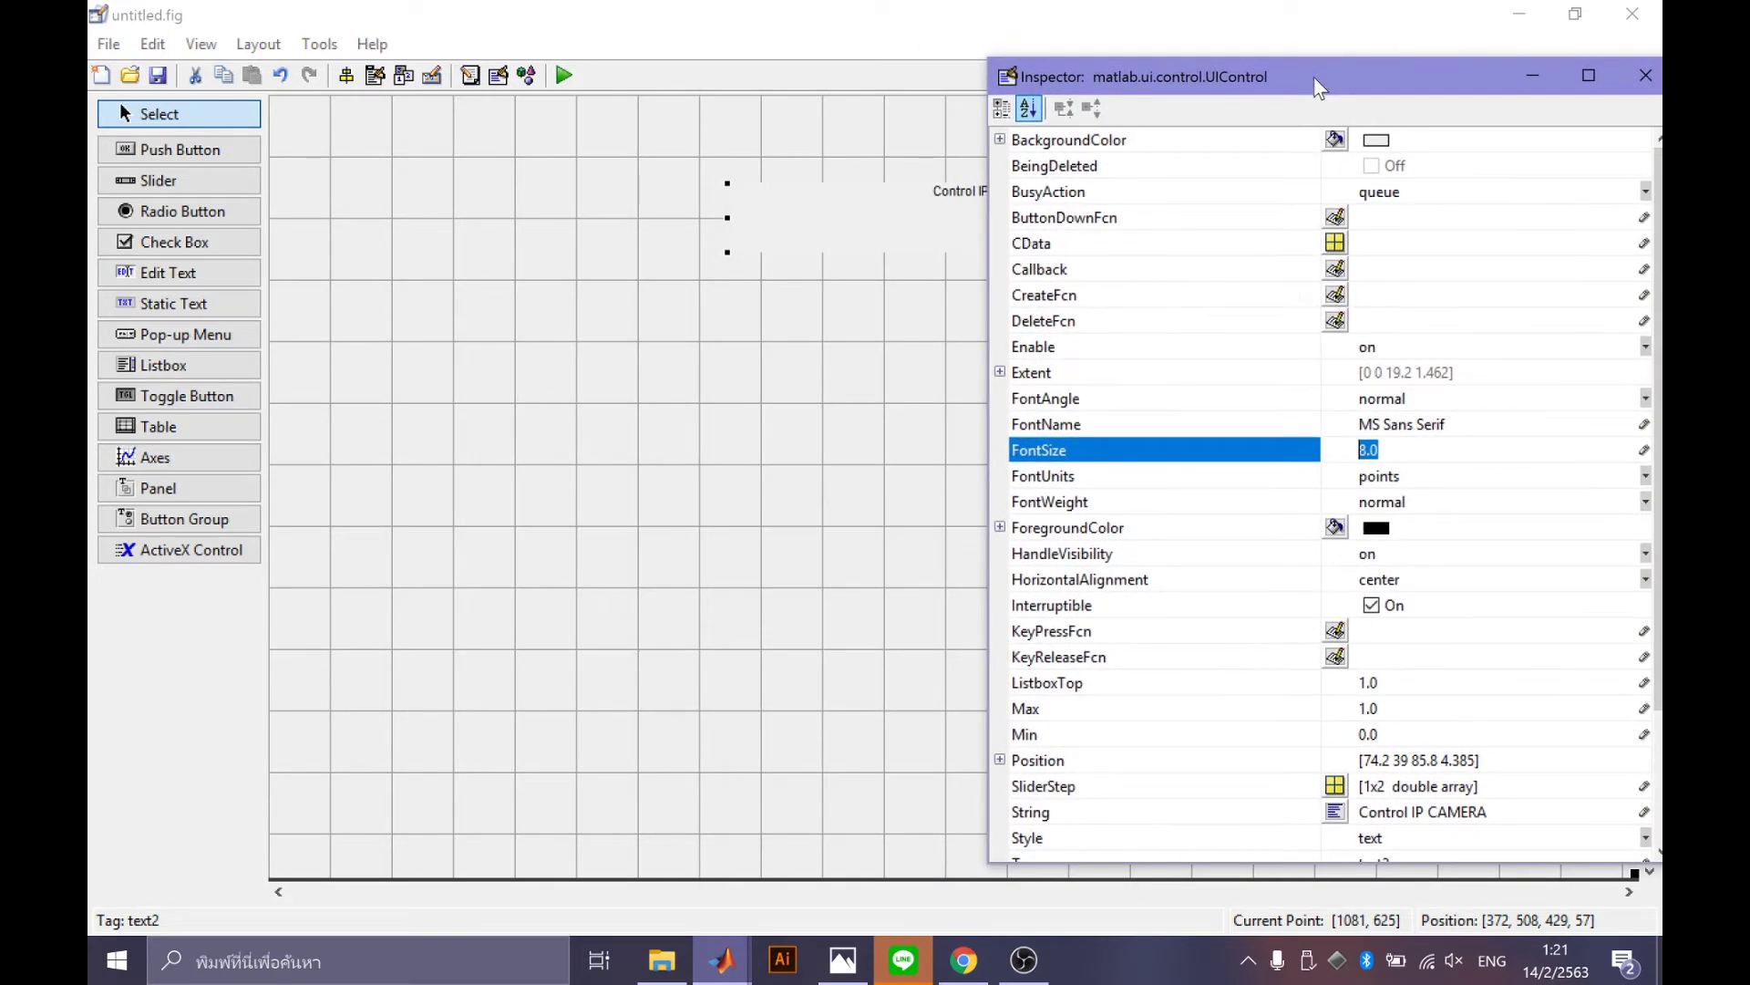
pyautogui.write('20')
# Make the title text orange and bold.
pyautogui.click(1336, 527)
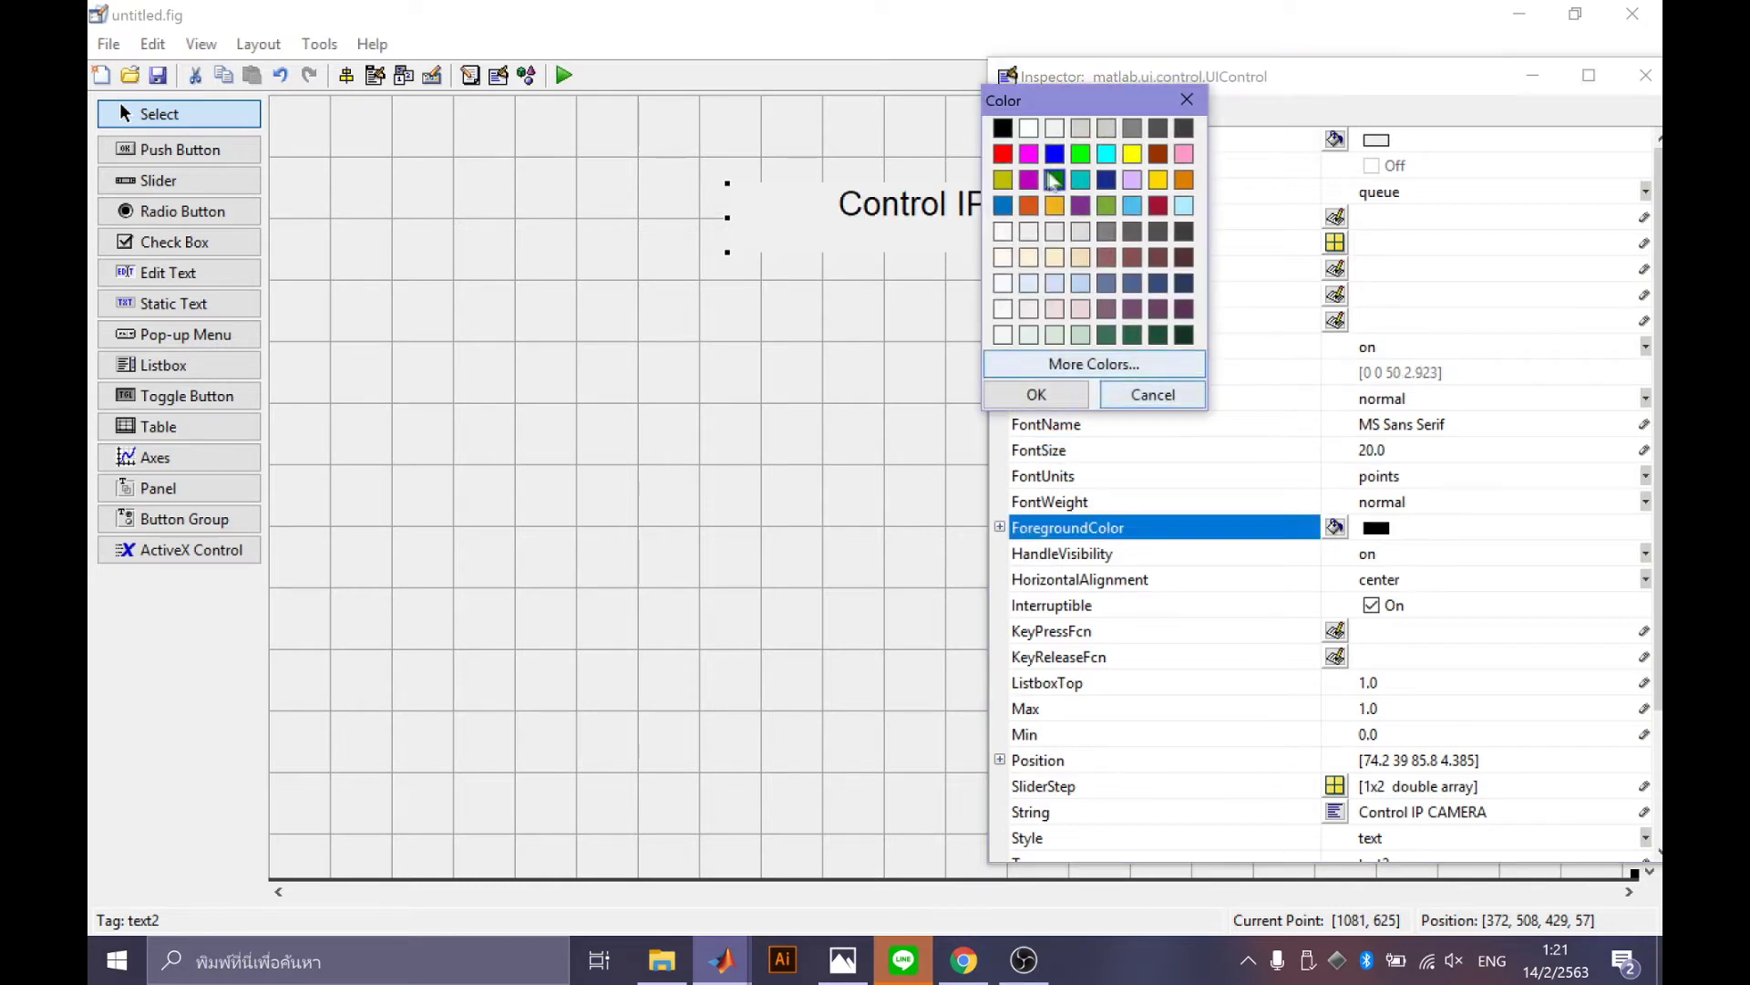
pyautogui.click(1028, 206)
pyautogui.click(1036, 394)
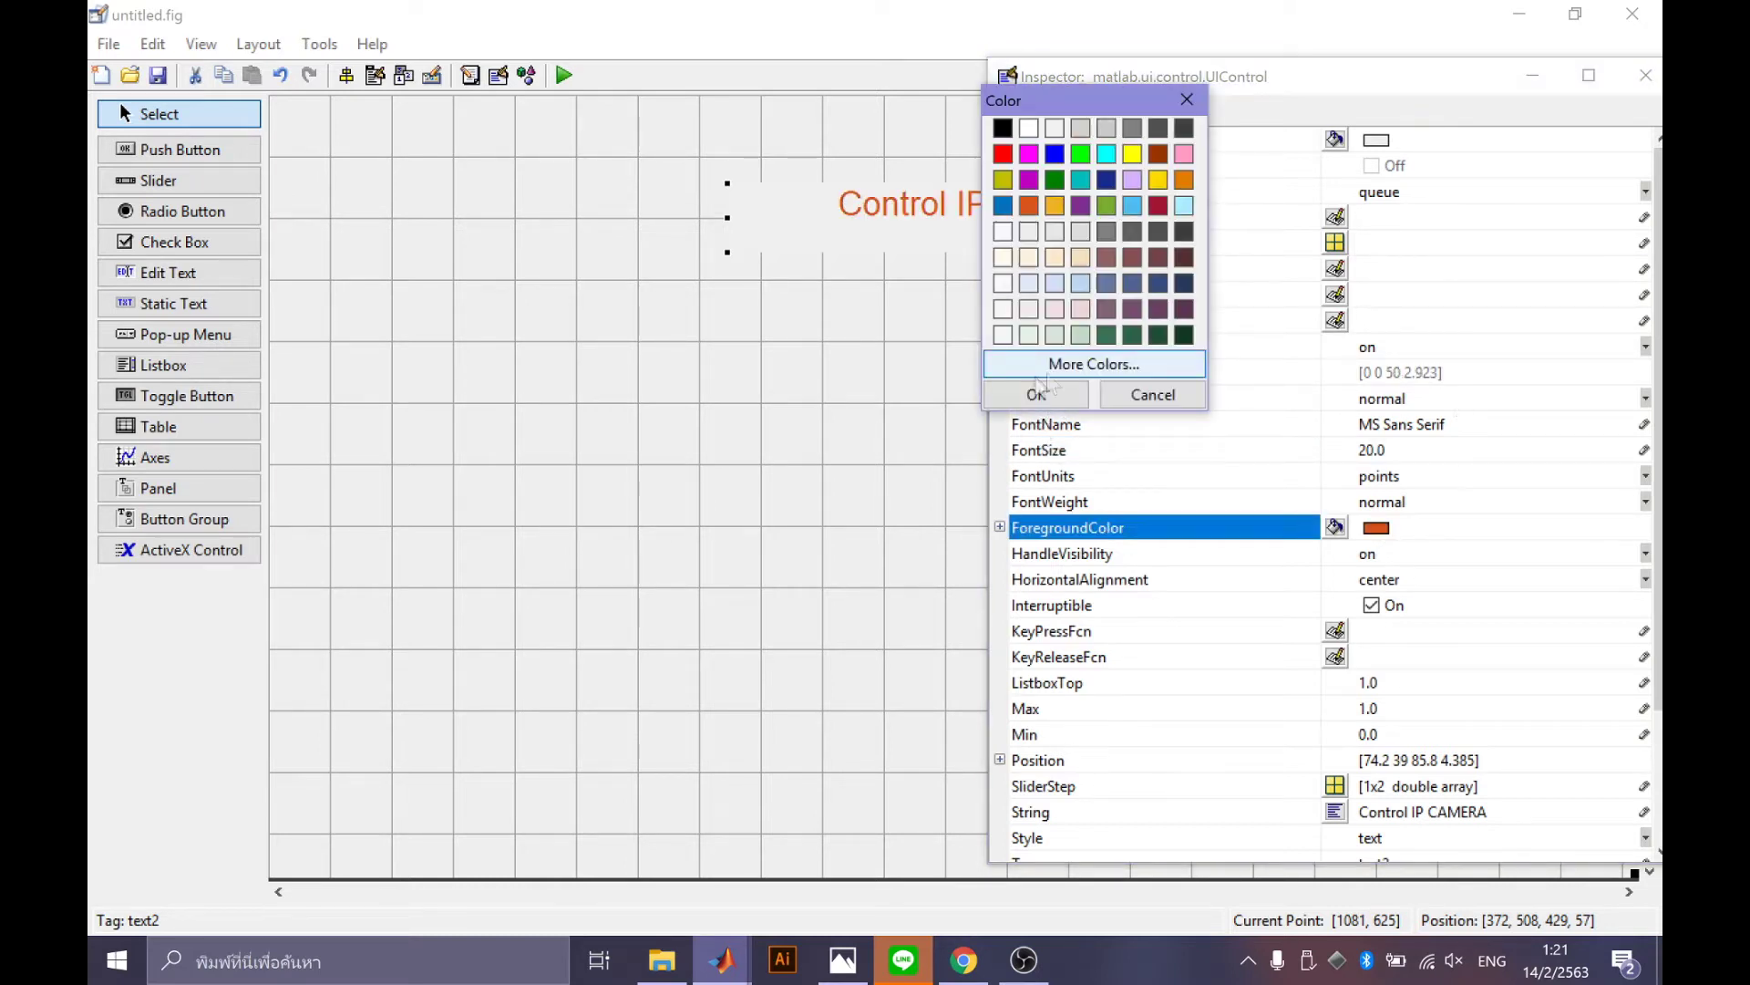
pyautogui.click(1033, 392)
pyautogui.click(1335, 527)
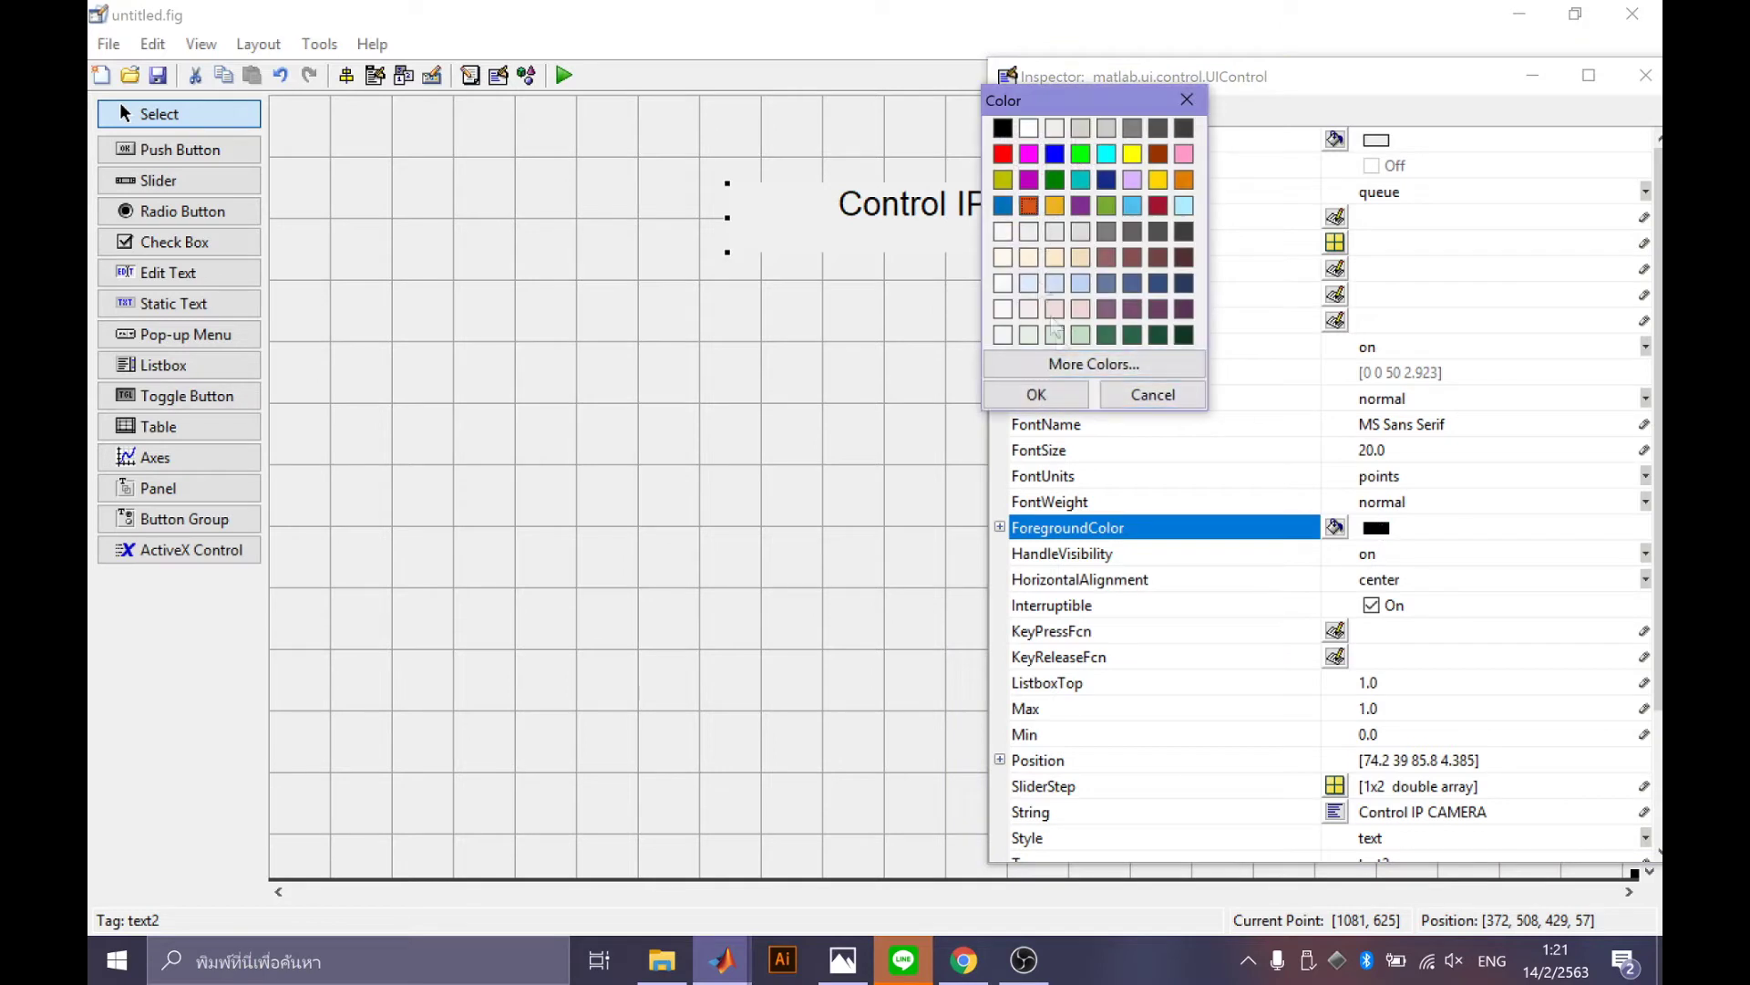
pyautogui.click(1058, 399)
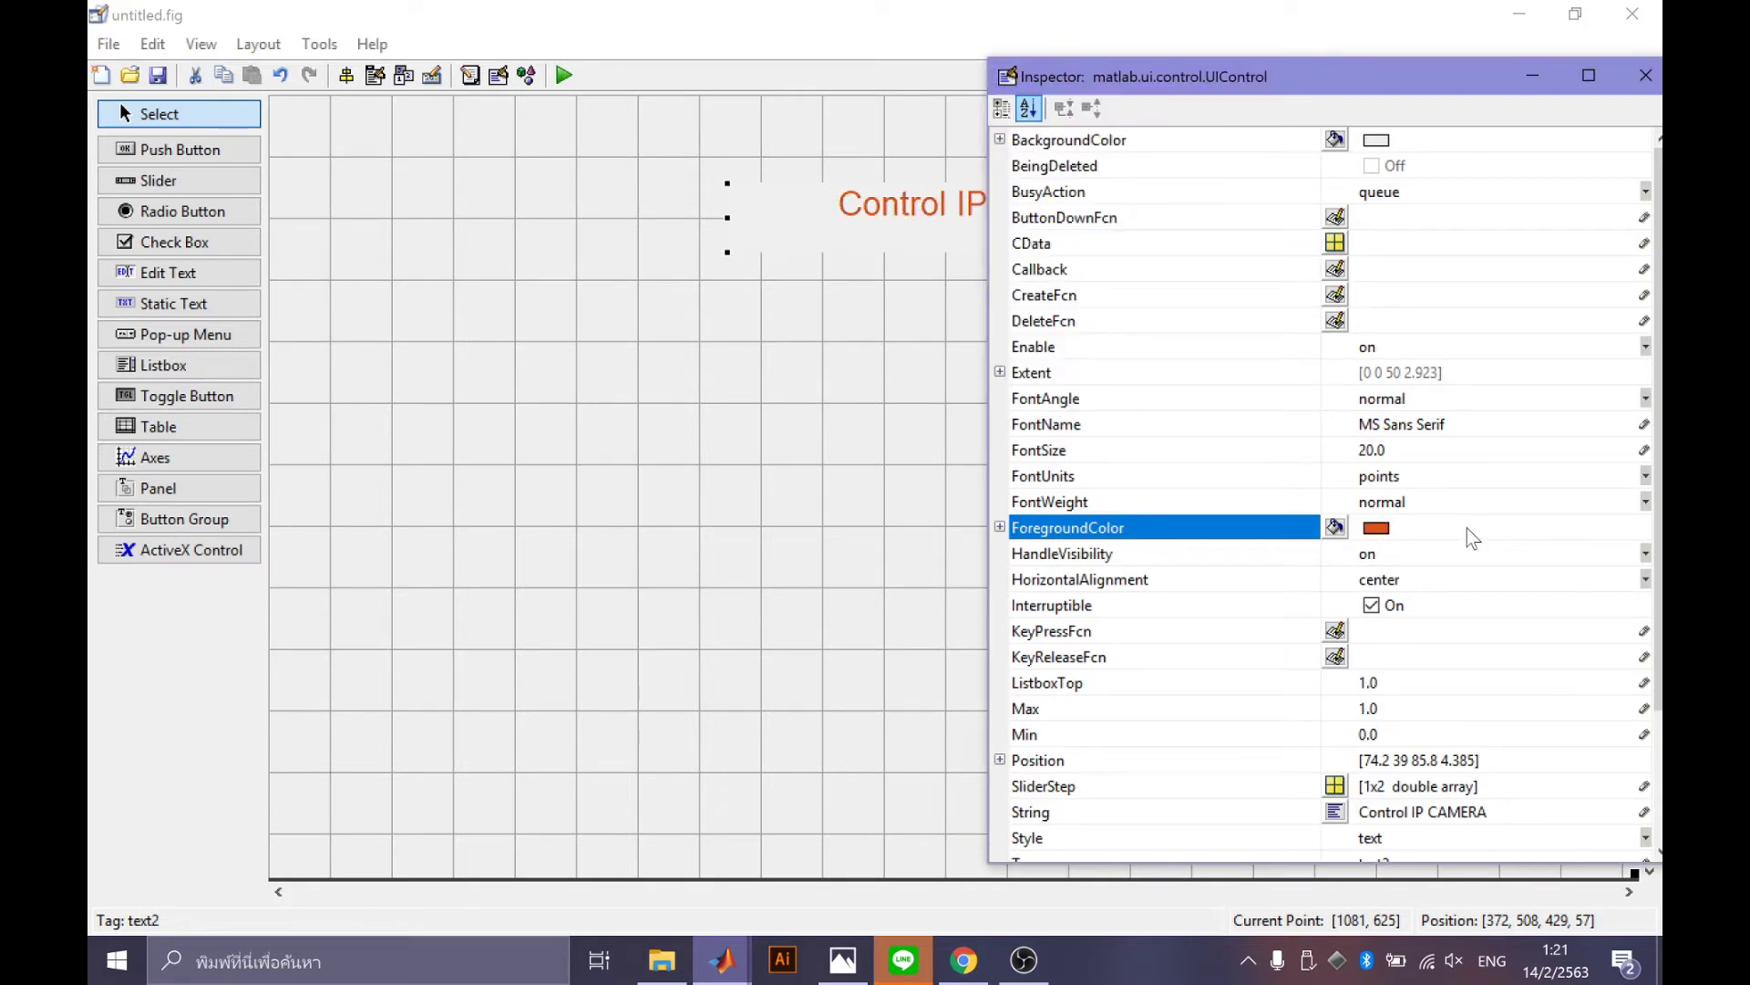
pyautogui.click(1428, 506)
pyautogui.click(1415, 558)
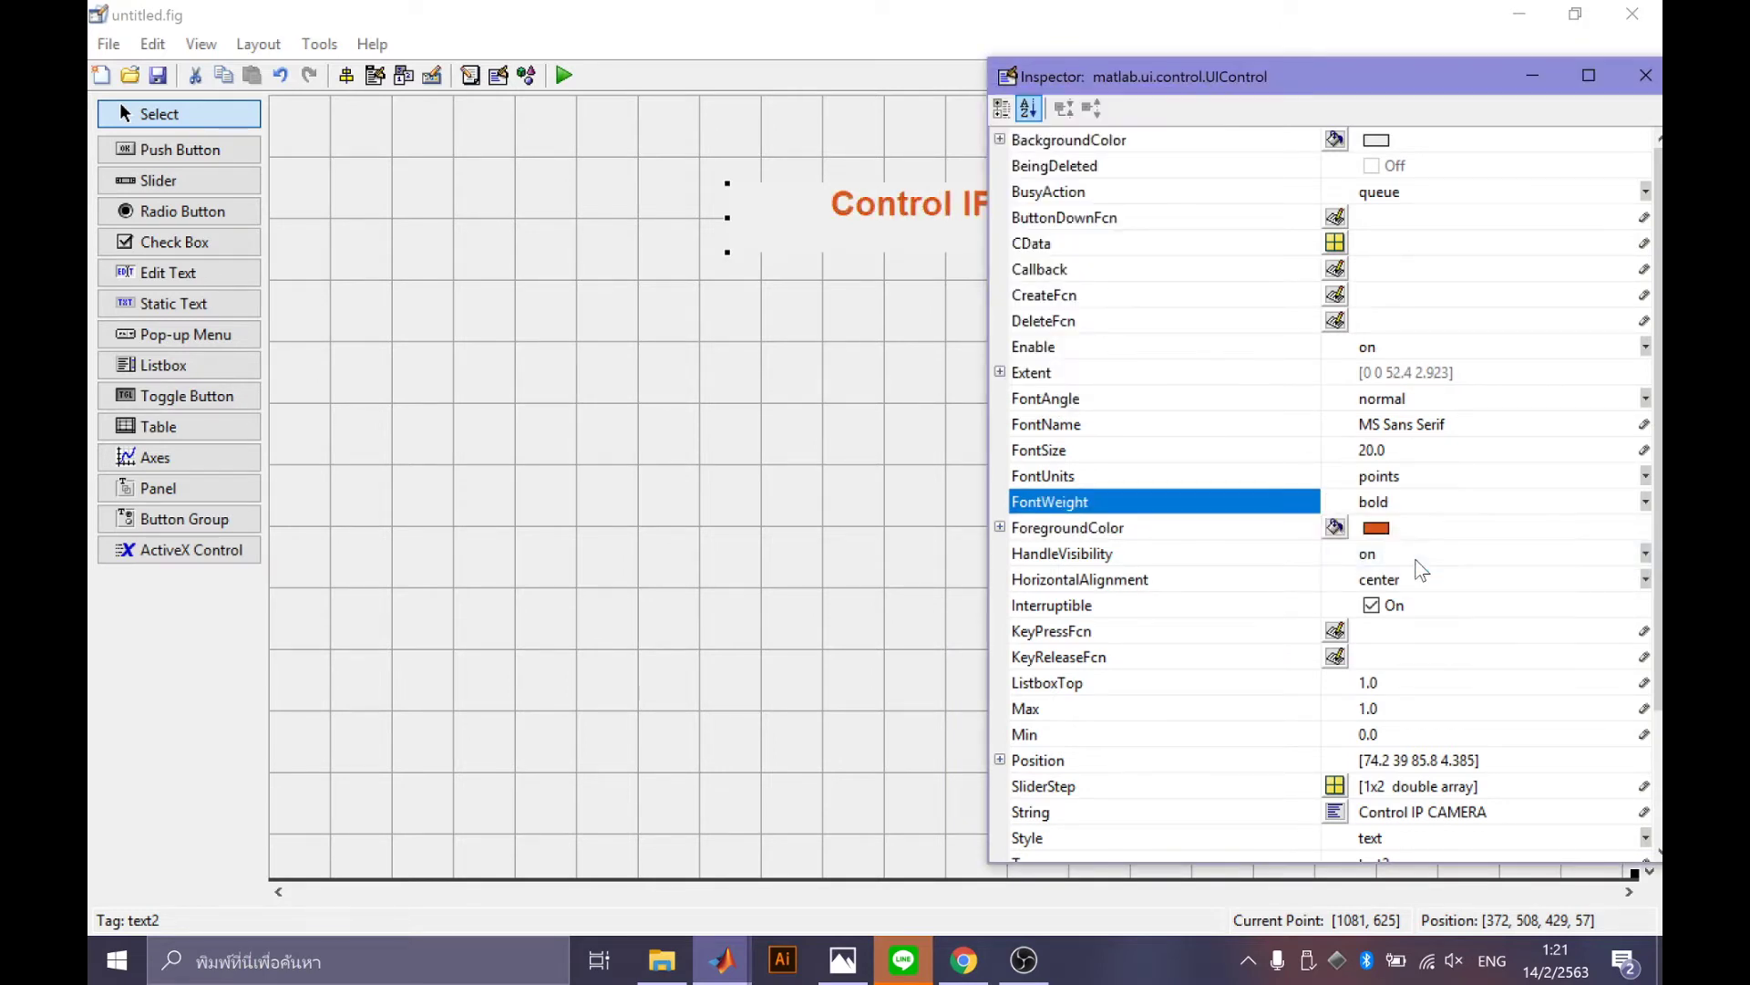
# Close the Property Inspector and shrink the title box to fit the text.
pyautogui.moveTo(1256, 87); pyautogui.dragTo(846, 105)
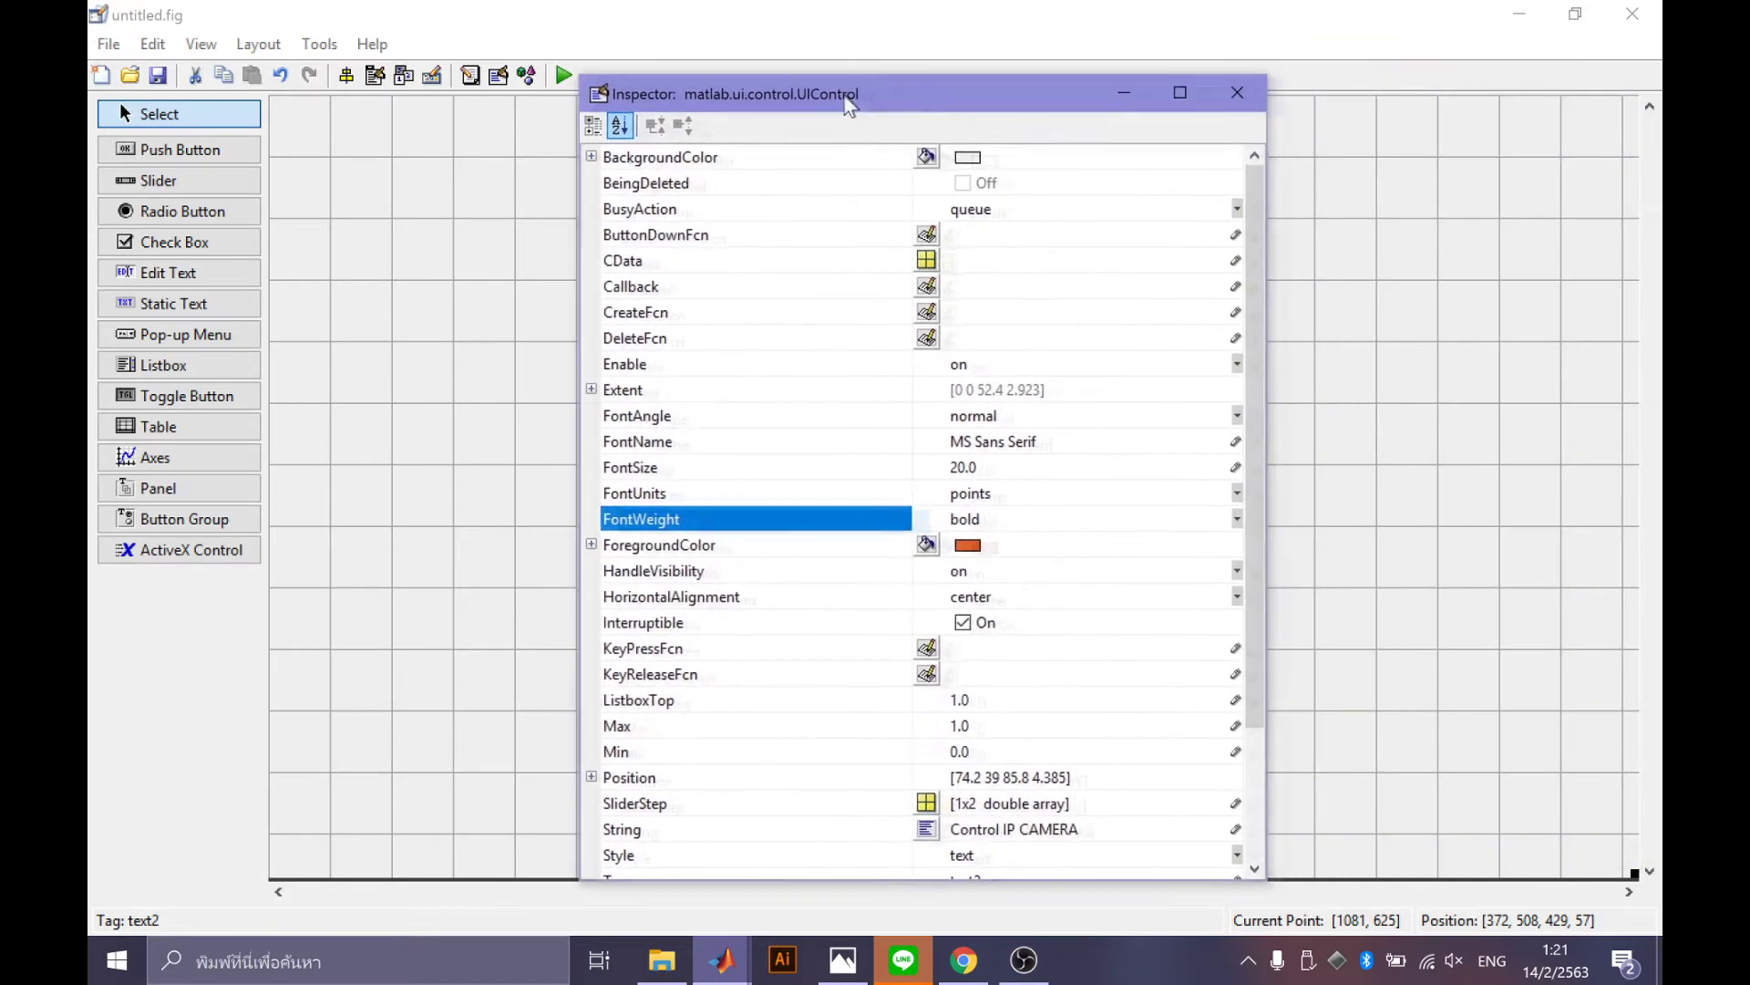
pyautogui.click(1235, 95)
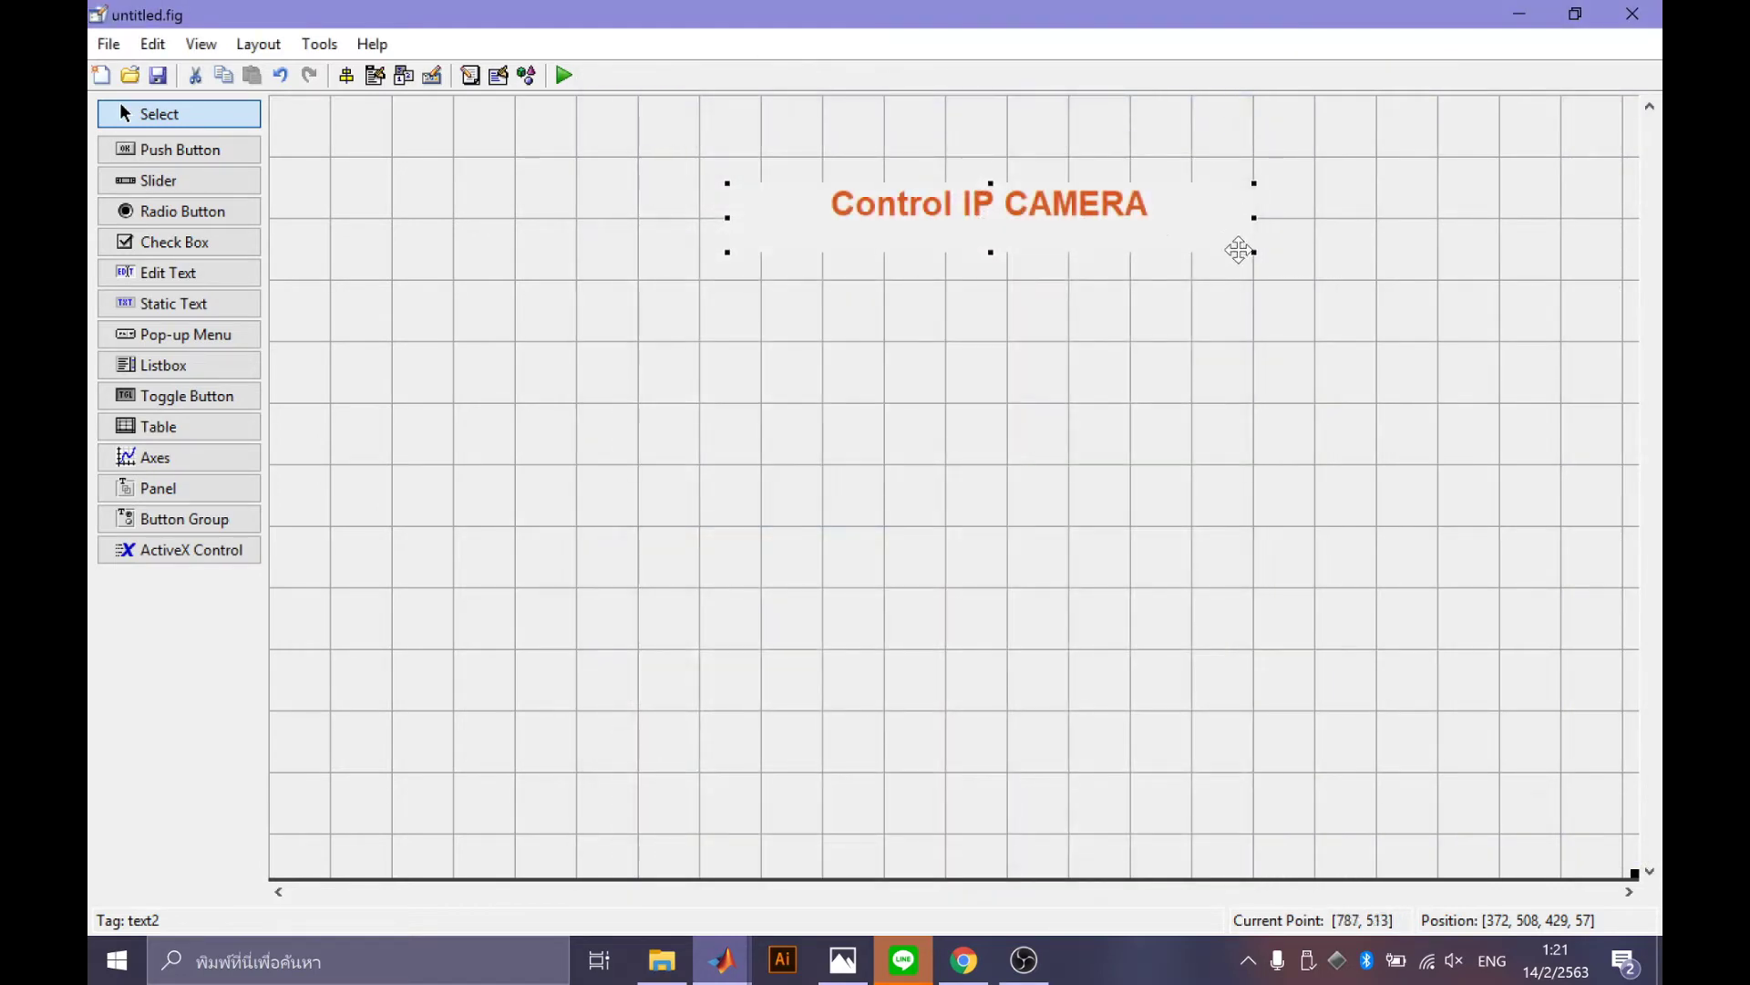
pyautogui.moveTo(991, 253); pyautogui.dragTo(991, 236)
pyautogui.click(1122, 283)
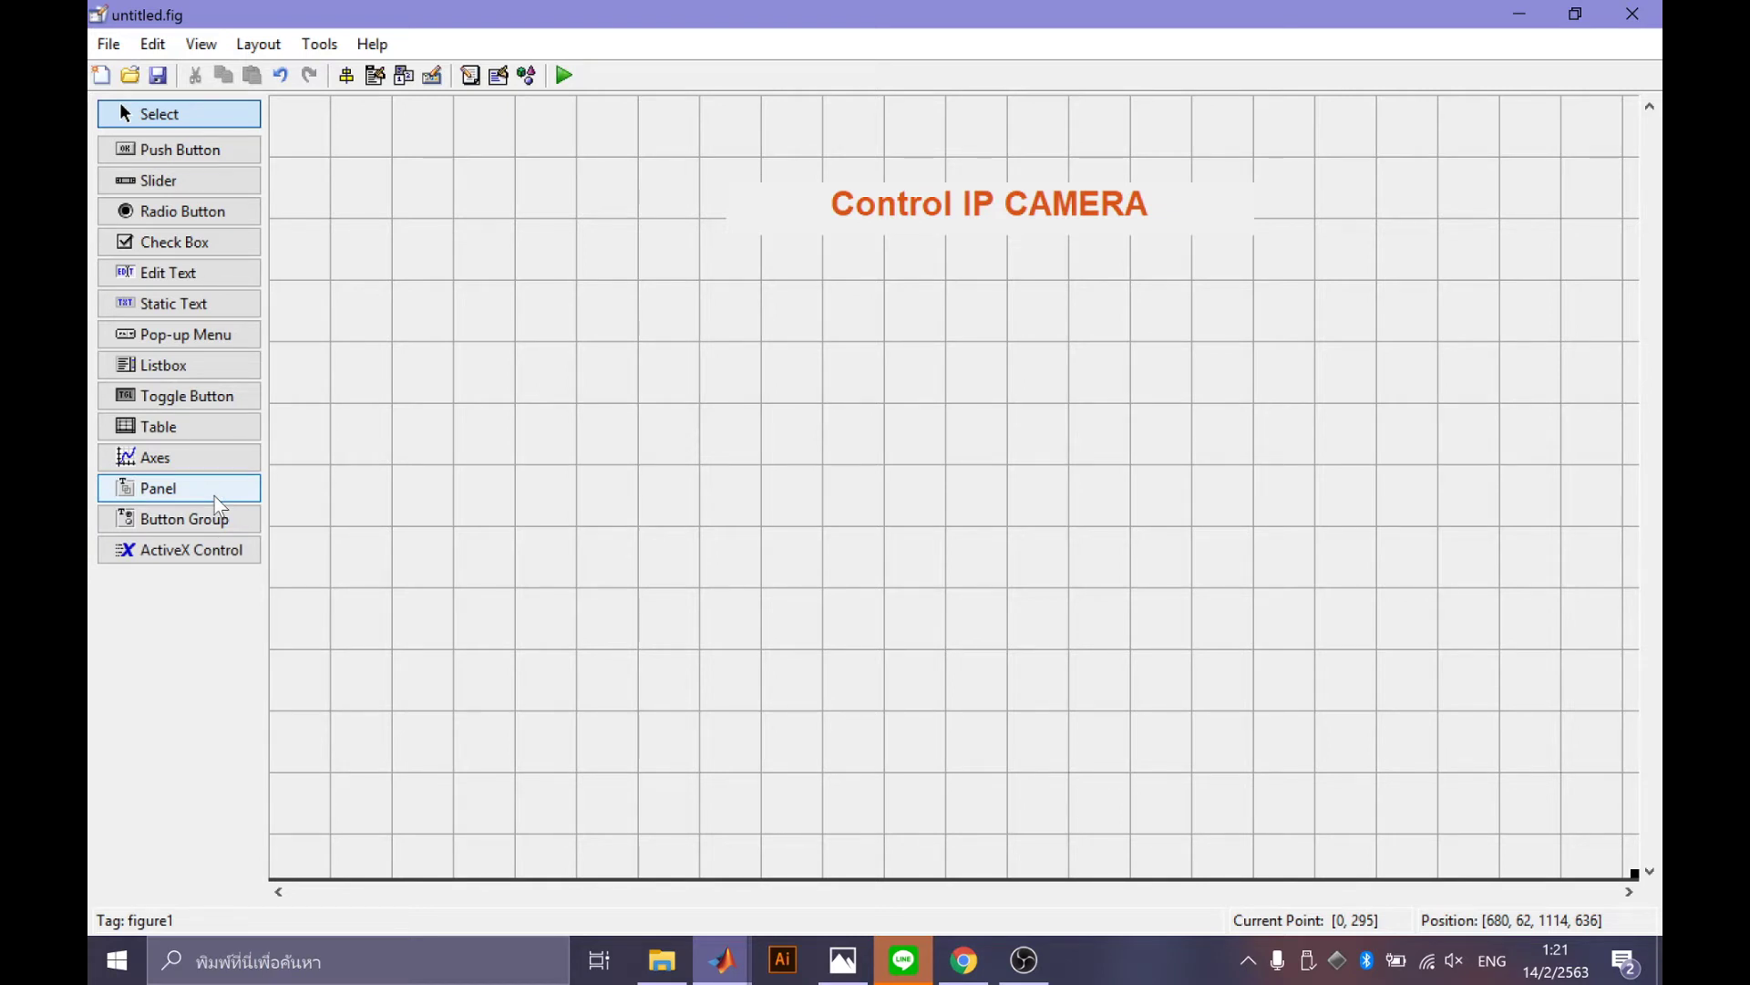
# Draw the axes1 area below and left of the title, nudging it up slightly.
pyautogui.click(149, 458)
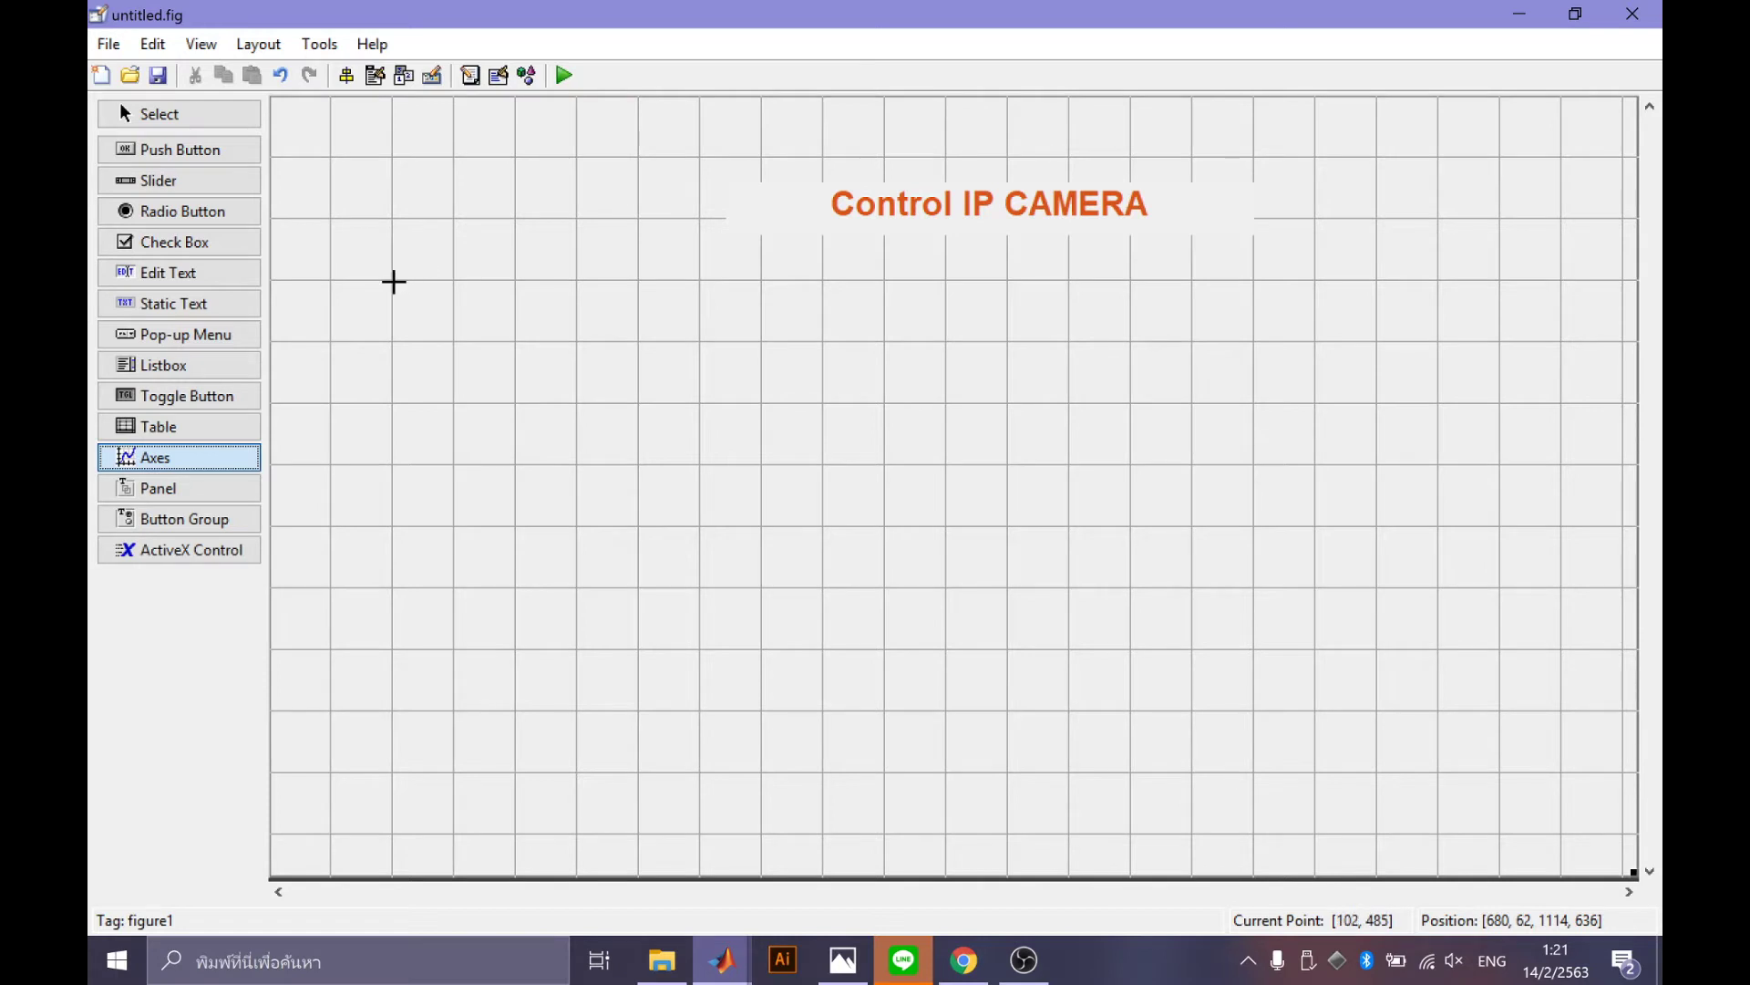
pyautogui.moveTo(393, 282); pyautogui.dragTo(883, 622)
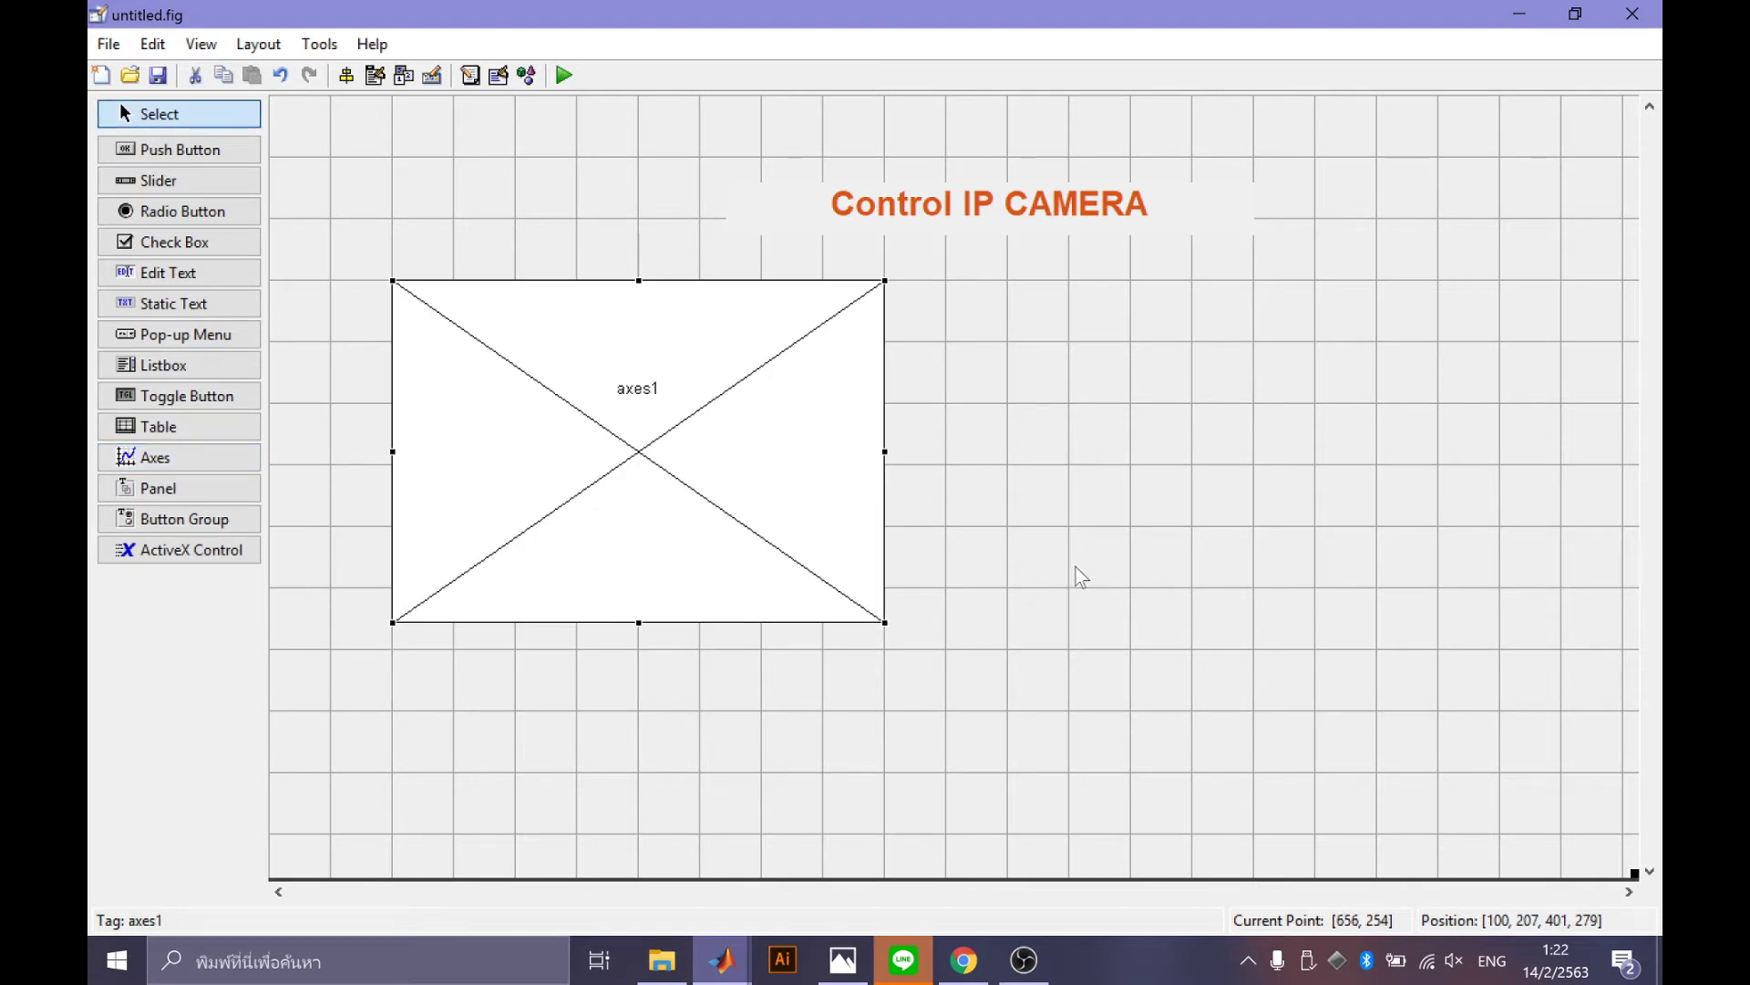
pyautogui.moveTo(626, 453); pyautogui.dragTo(624, 438)
pyautogui.click(1176, 664)
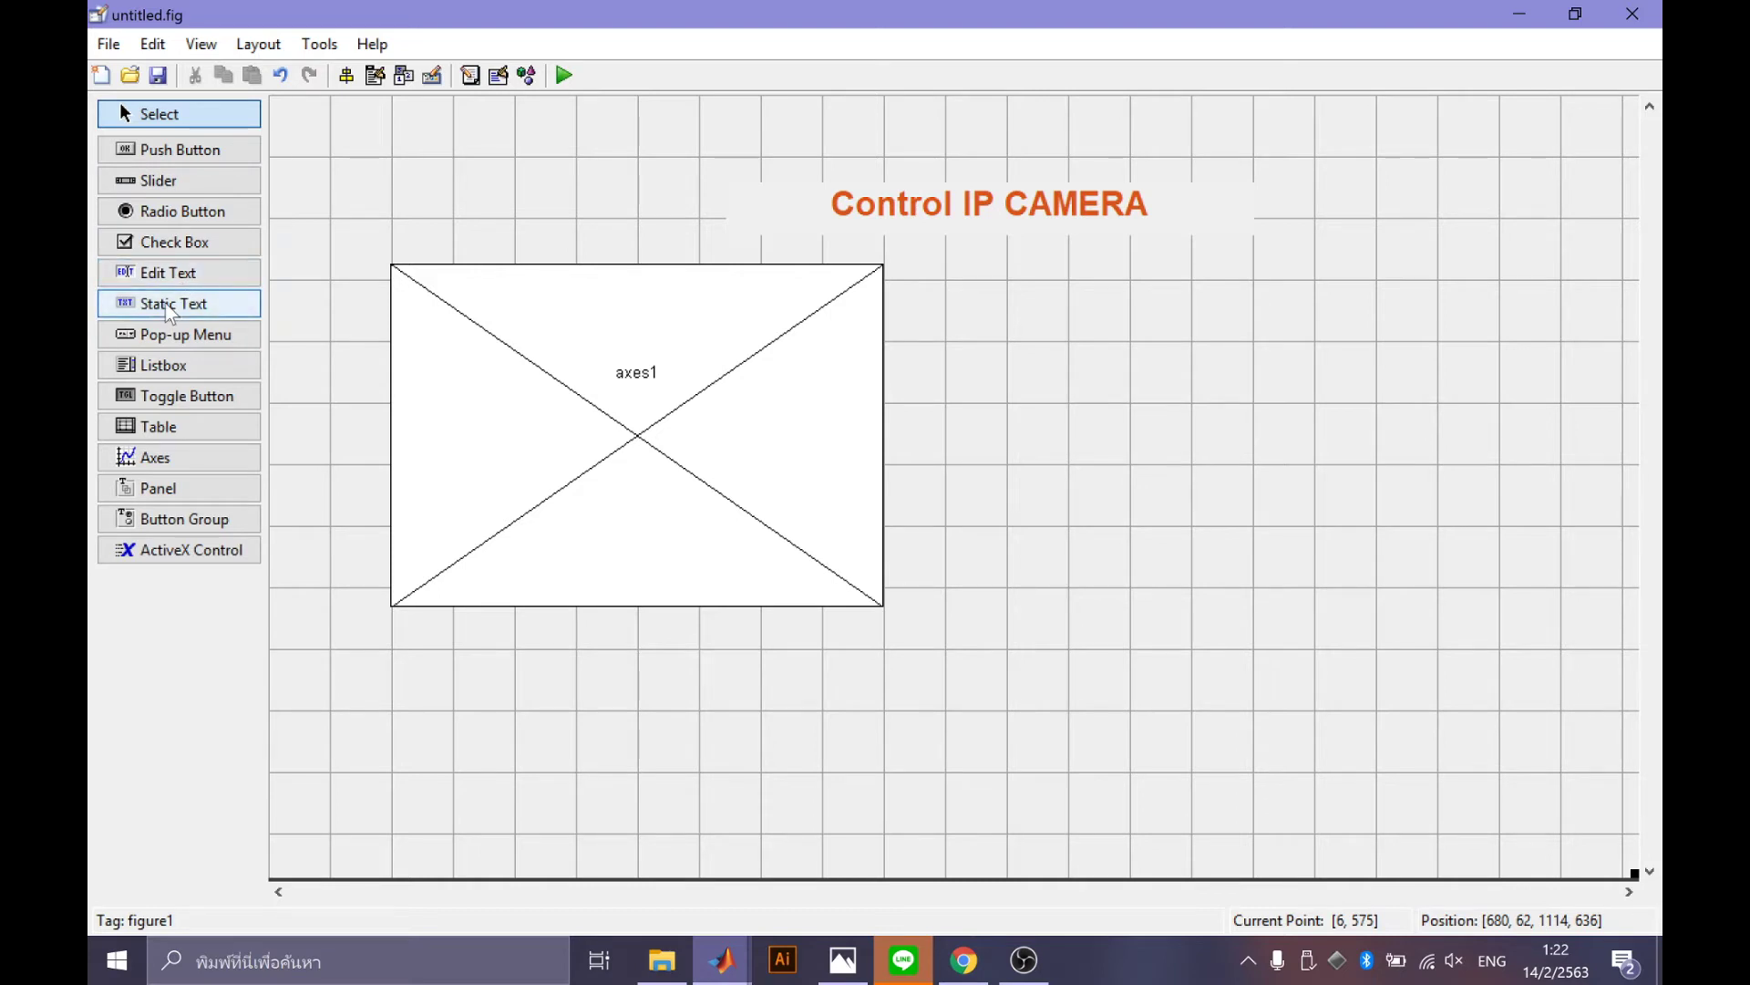
# Draw a panel right of axes1 and set its title to 'Control Panel'.
pyautogui.click(150, 490)
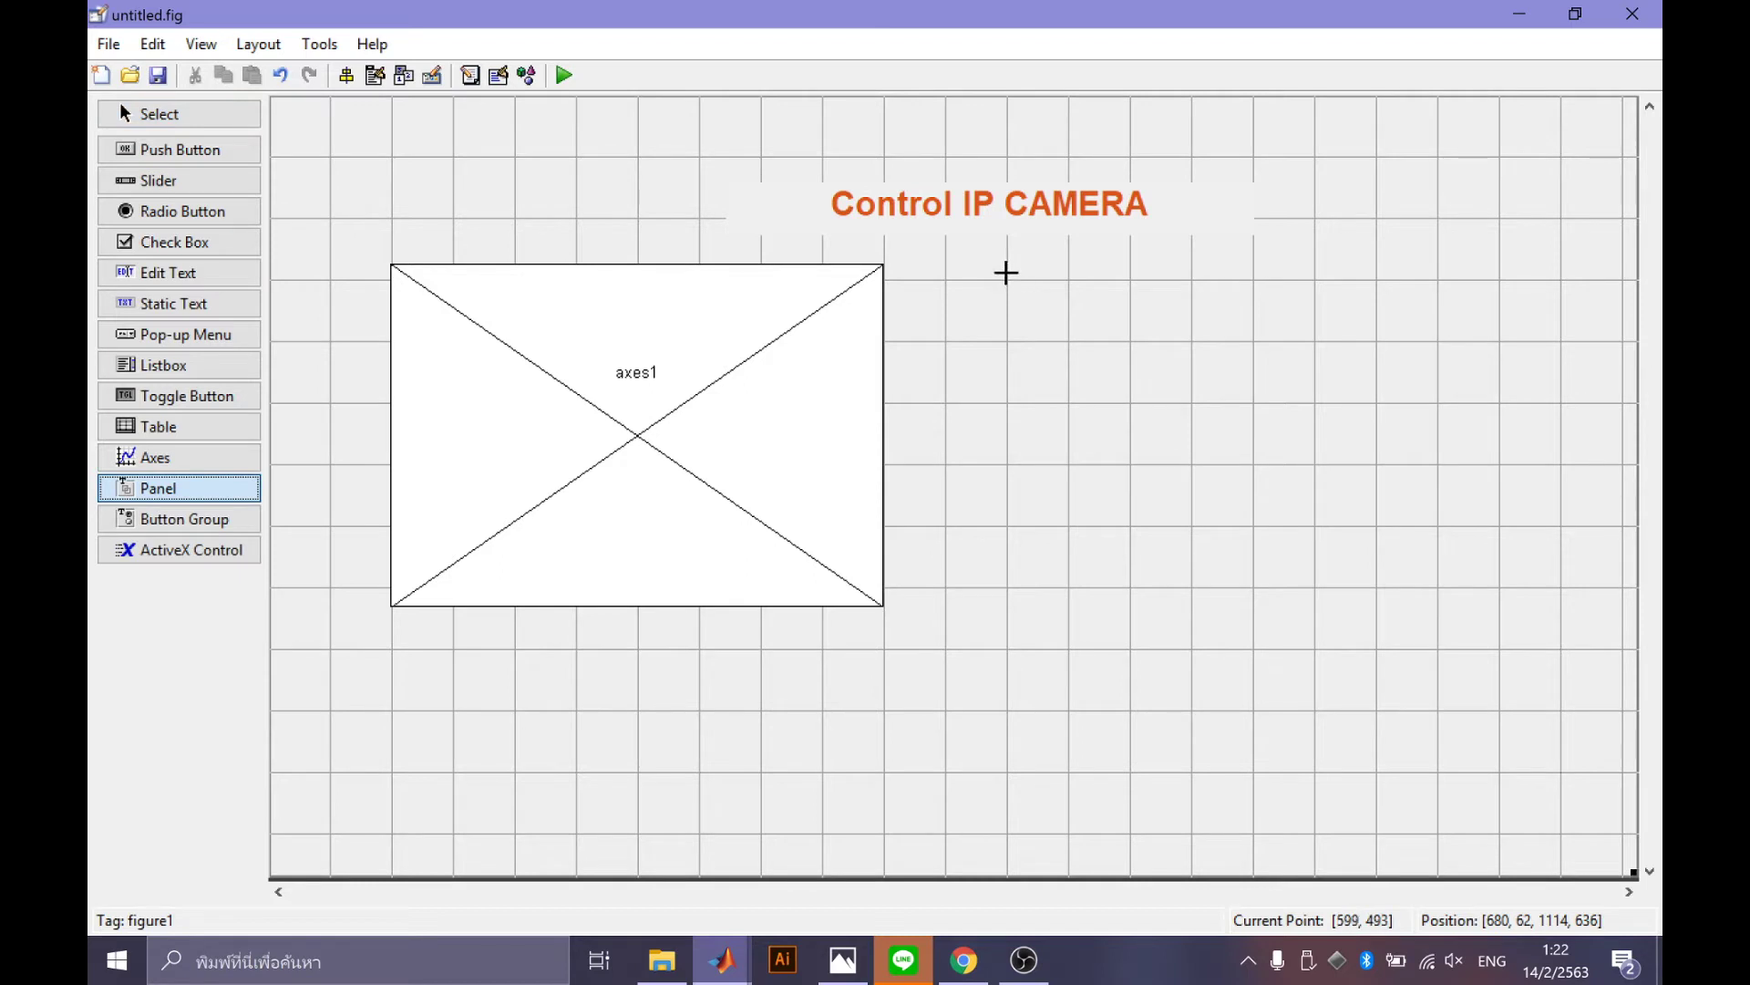
pyautogui.moveTo(1006, 272); pyautogui.dragTo(1439, 588)
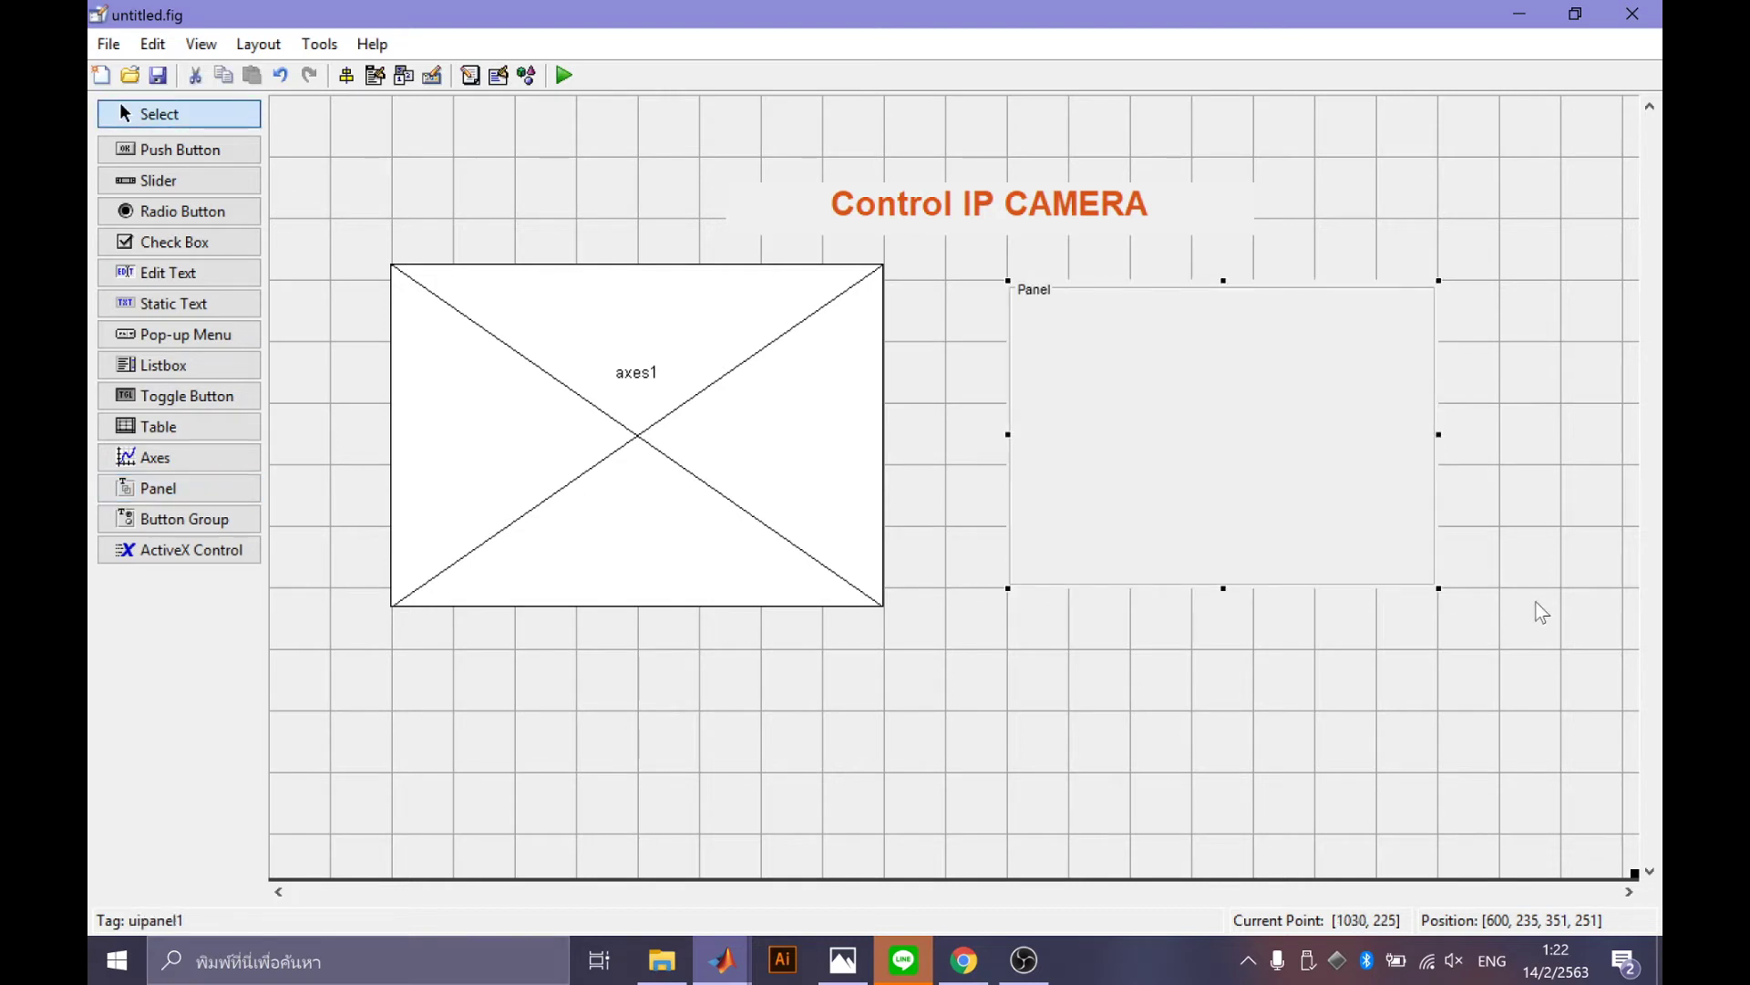
pyautogui.doubleClick(1047, 293)
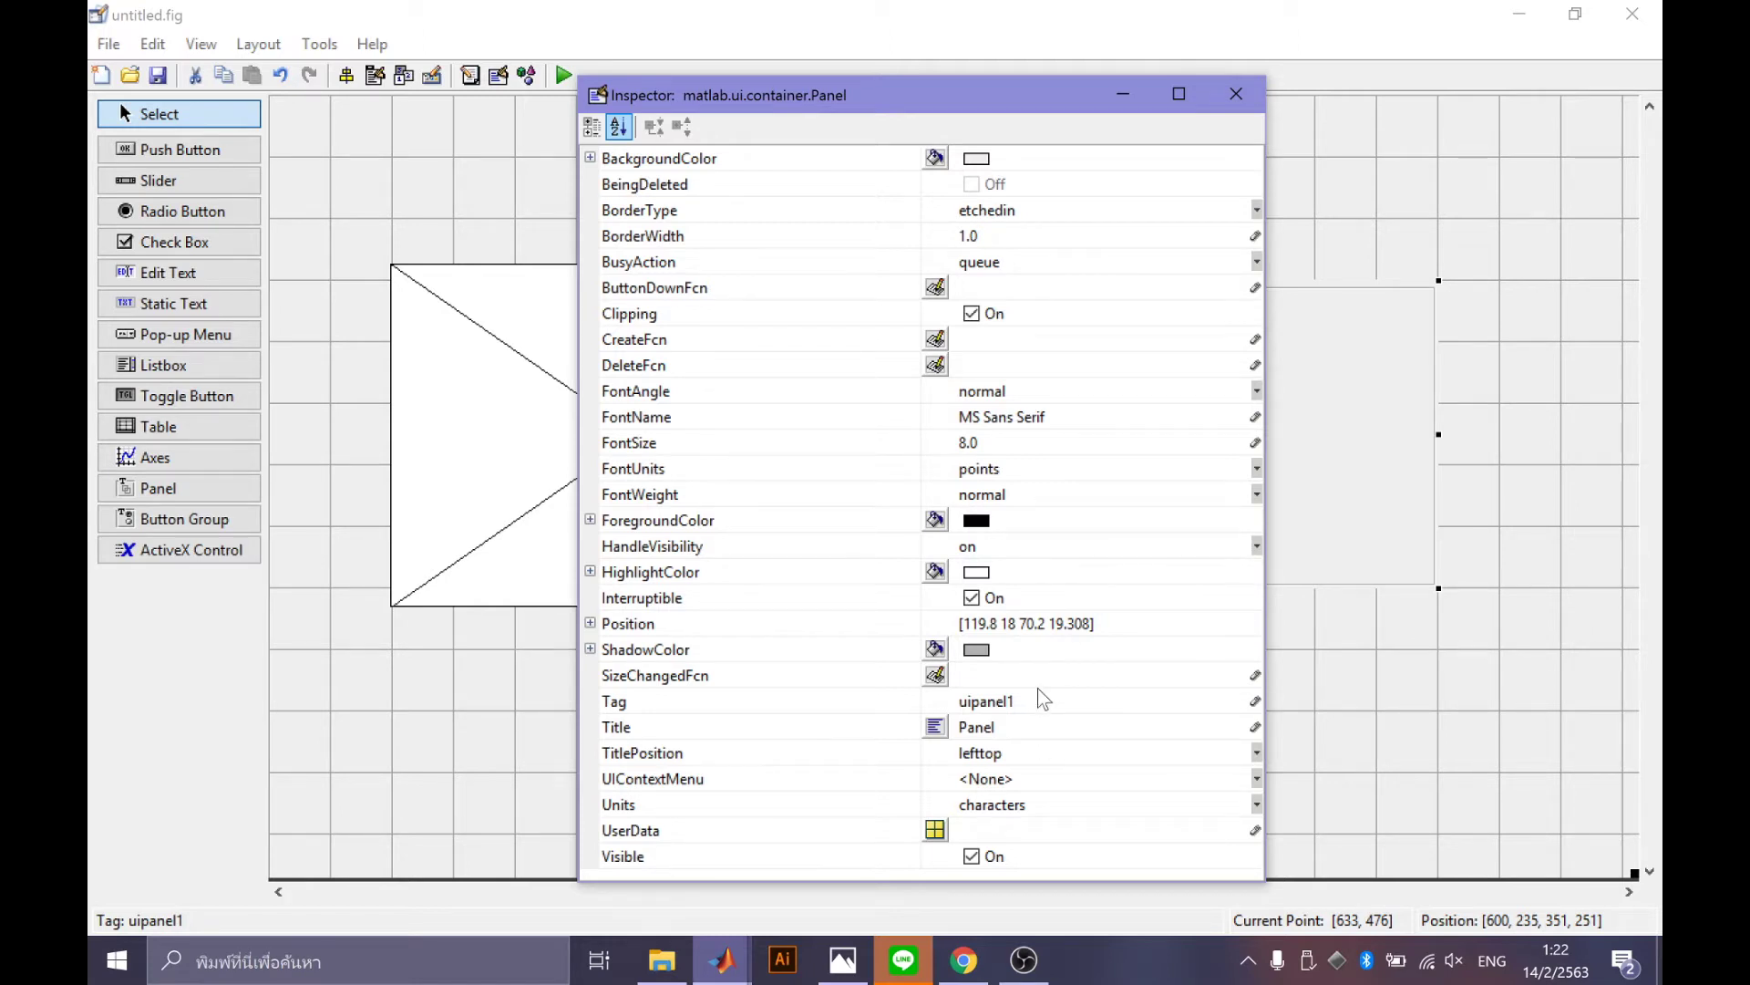
pyautogui.click(1028, 727)
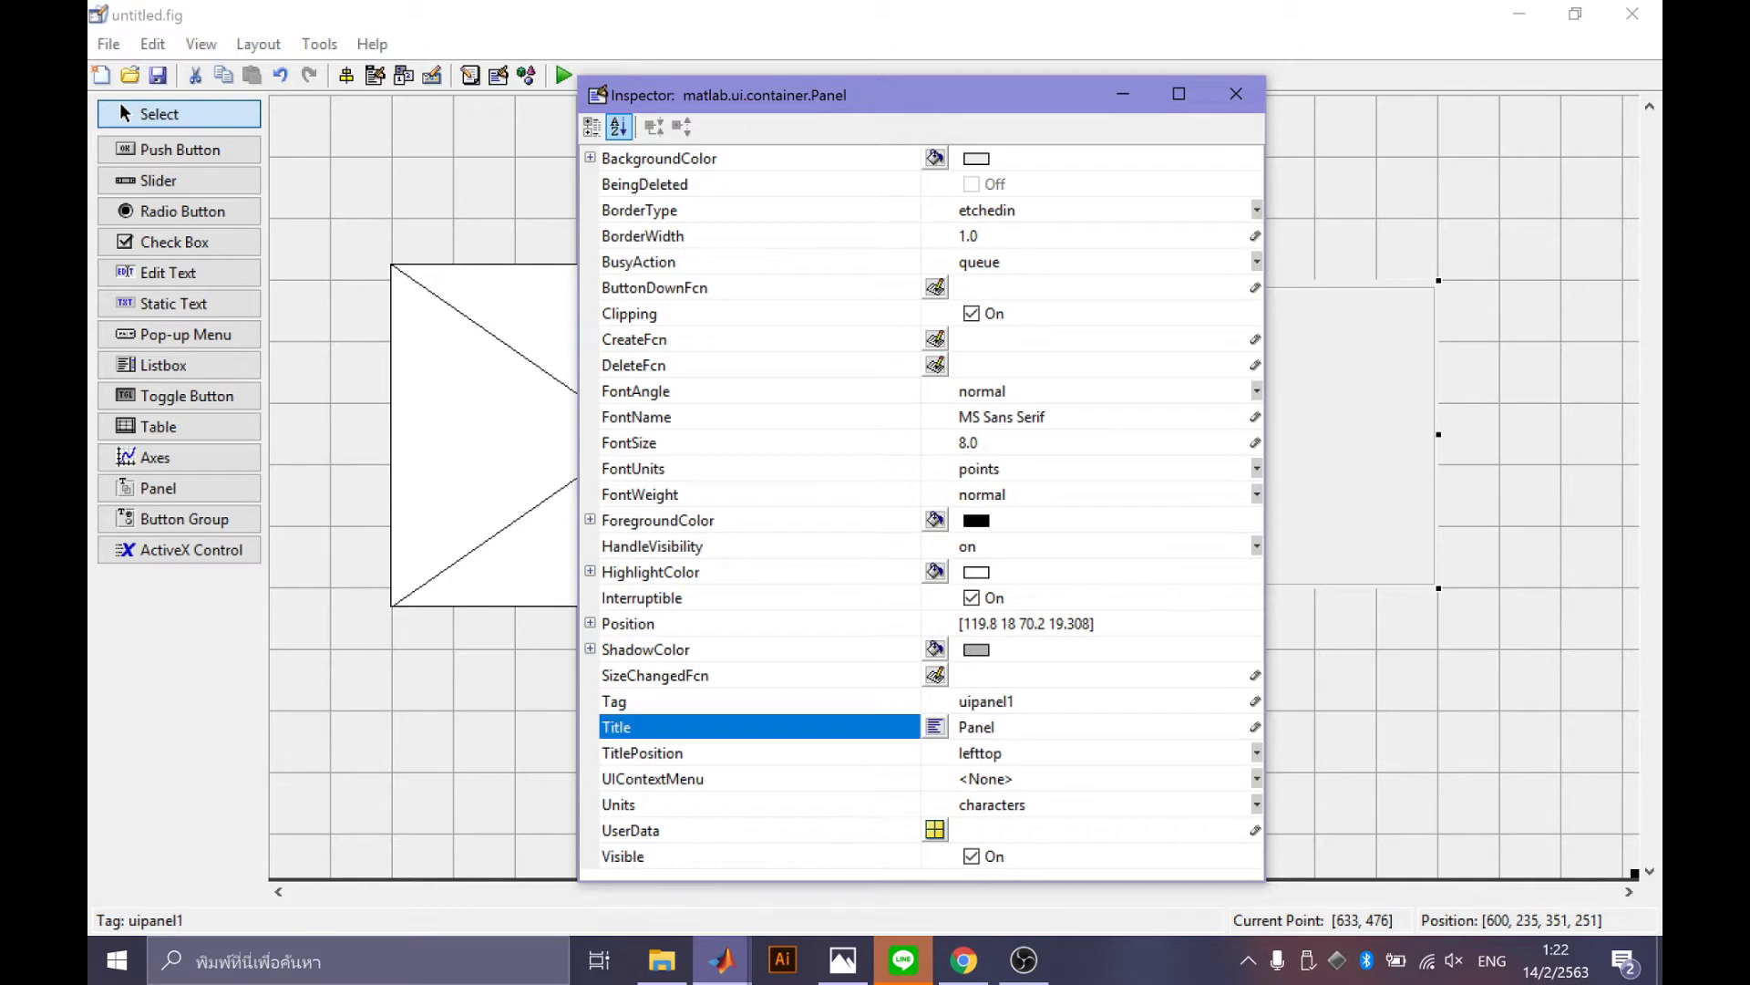
pyautogui.press('BackSpace')
pyautogui.write('Contorl')
pyautogui.press('BackSpace')
pyautogui.press('BackSpace')
pyautogui.press('BackSpace')
pyautogui.write('rol Panel')
# Make the panel title blue, font size 10 and bold.
pyautogui.click(935, 520)
pyautogui.click(593, 223)
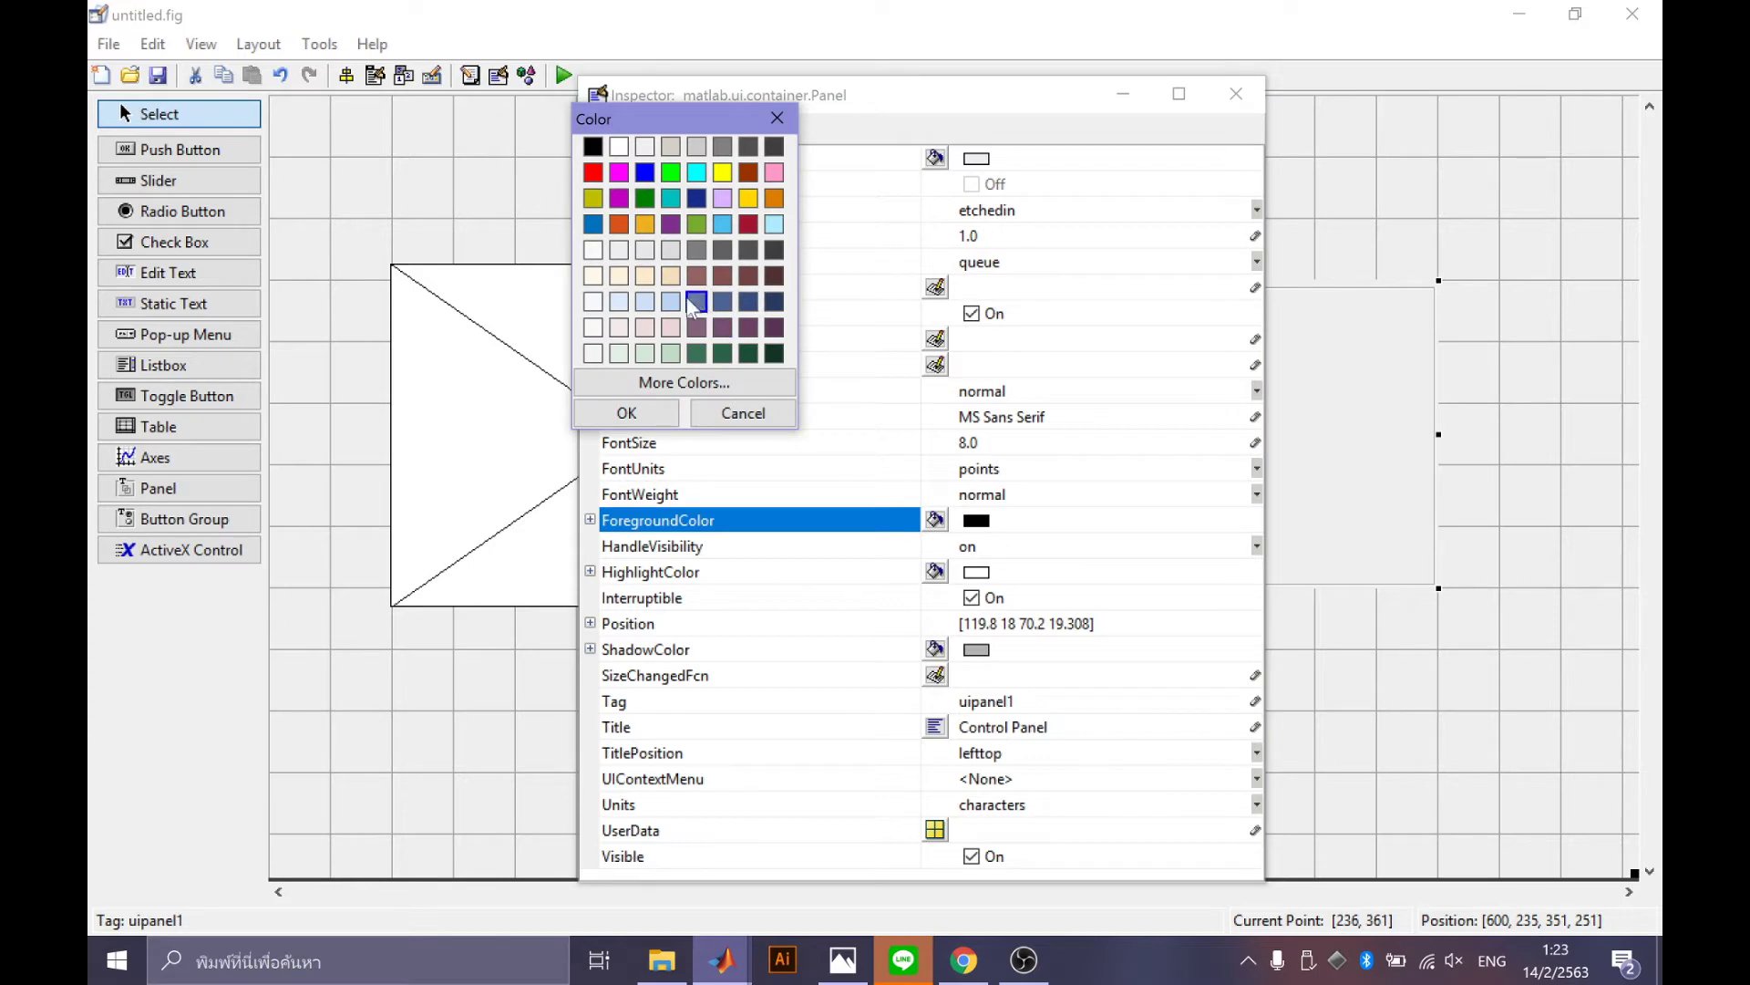
pyautogui.click(629, 415)
pyautogui.moveTo(911, 94); pyautogui.dragTo(552, 39)
pyautogui.click(665, 386)
pyautogui.write('10')
pyautogui.click(720, 438)
pyautogui.click(702, 492)
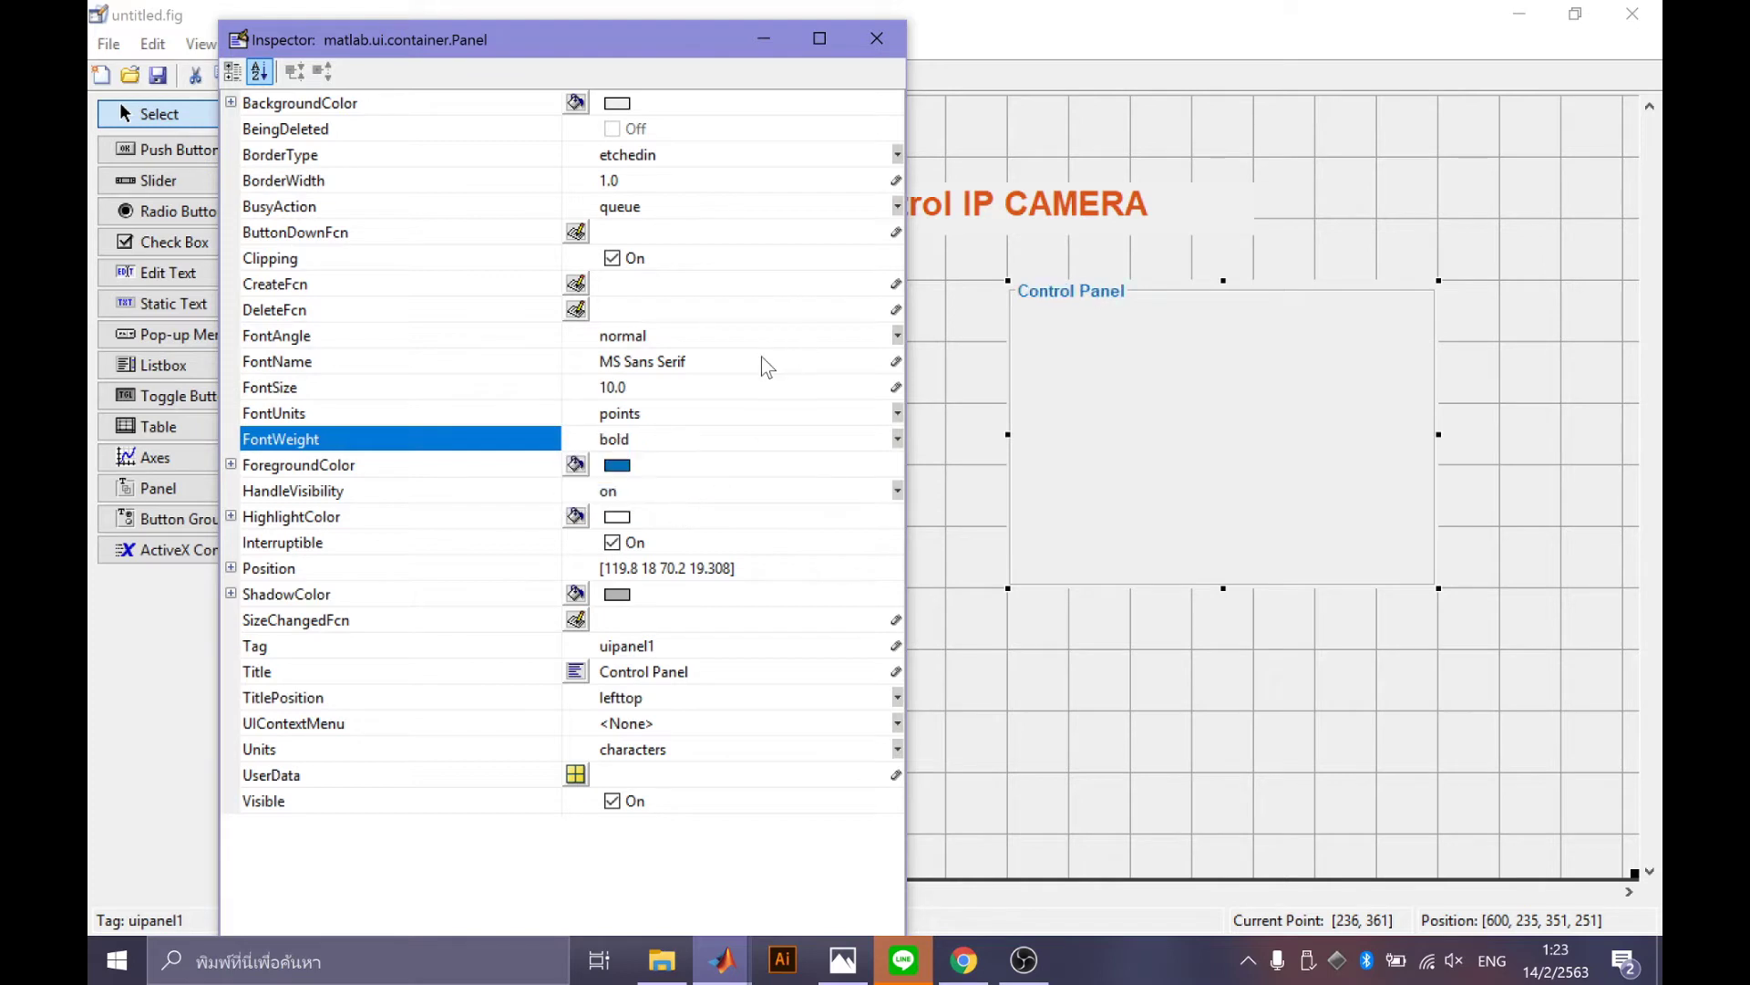